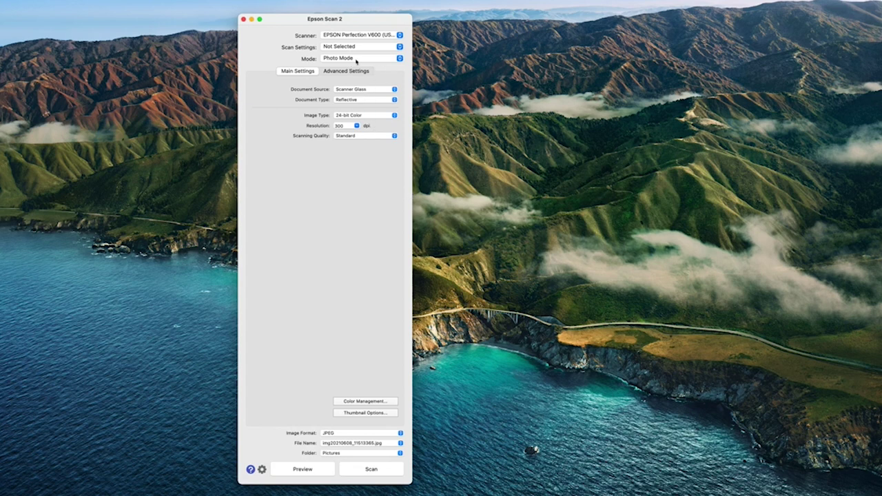
click(356, 61)
click(353, 50)
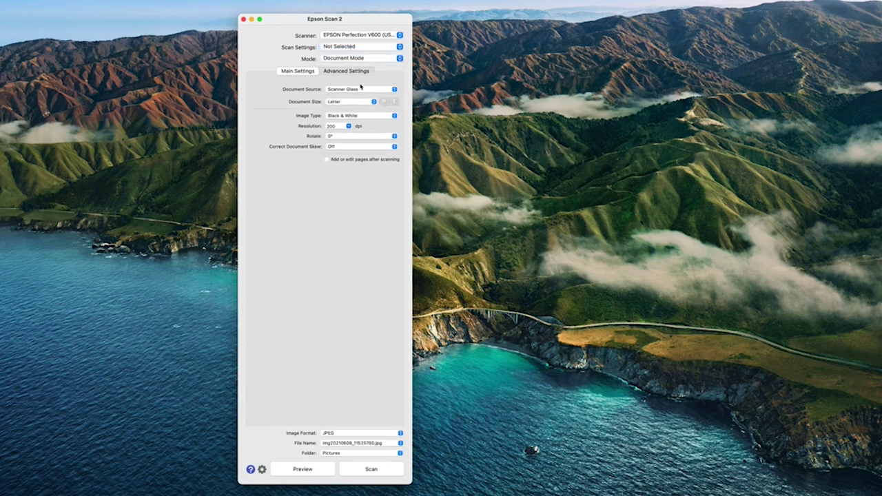
click(365, 59)
click(364, 70)
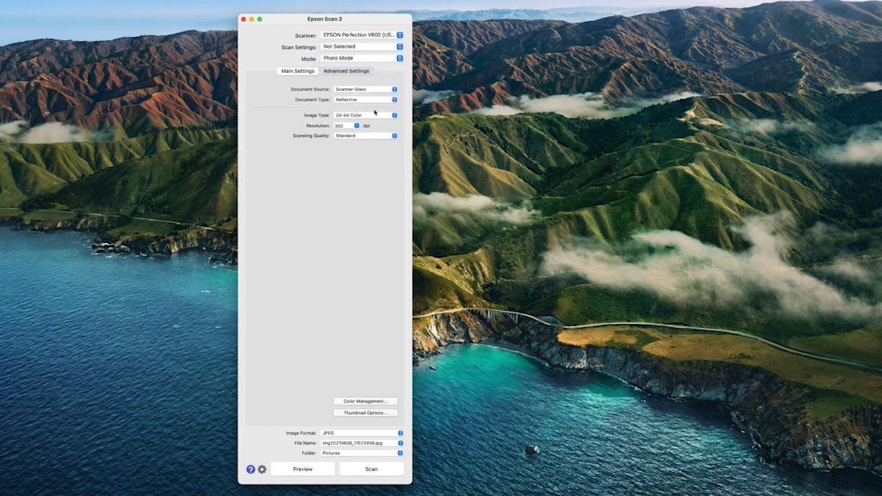
Set the scan to Document Mode with the image type Color
click(361, 61)
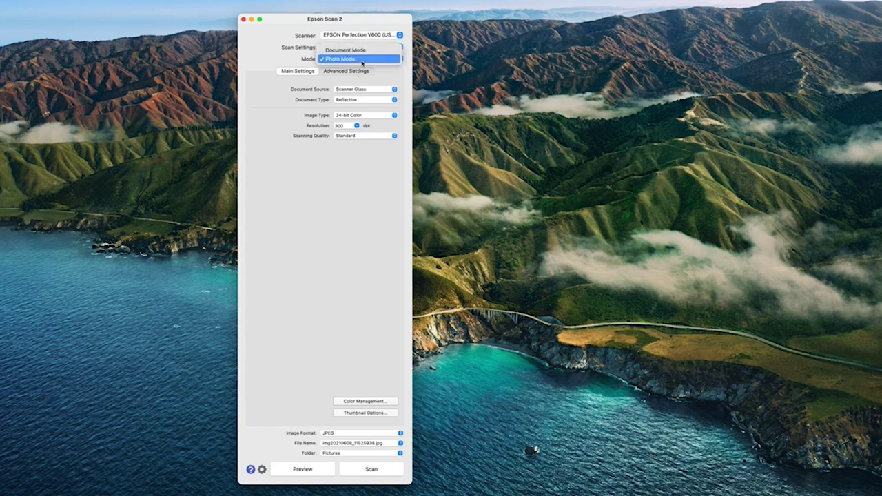
click(367, 50)
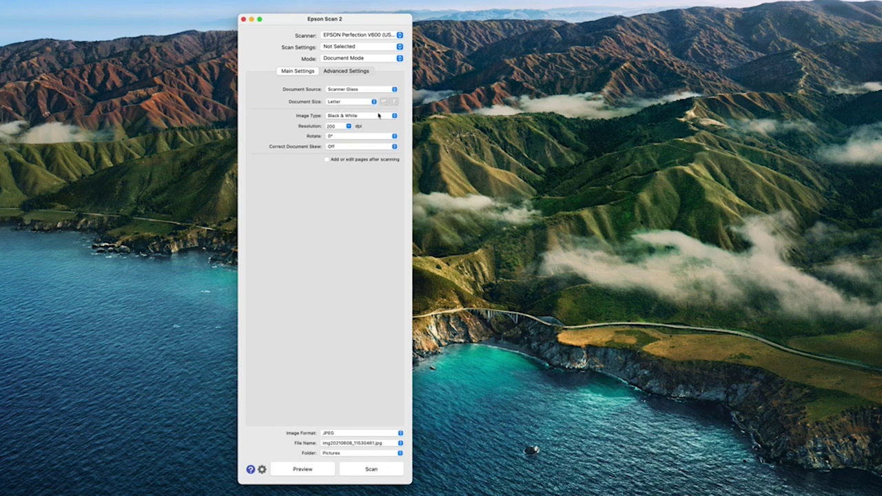
click(394, 117)
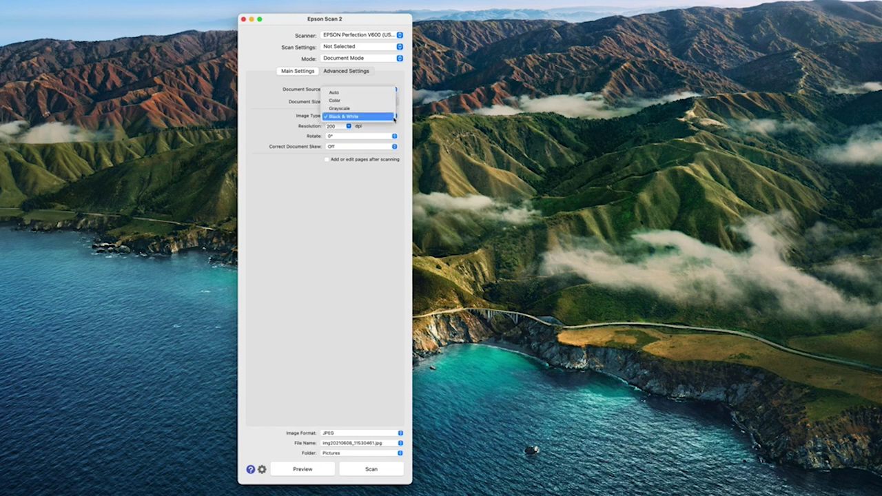
click(381, 101)
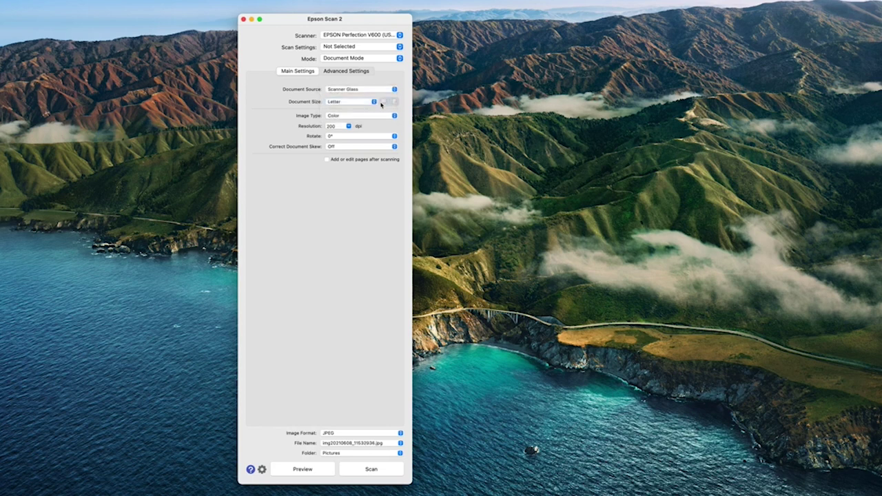
click(374, 118)
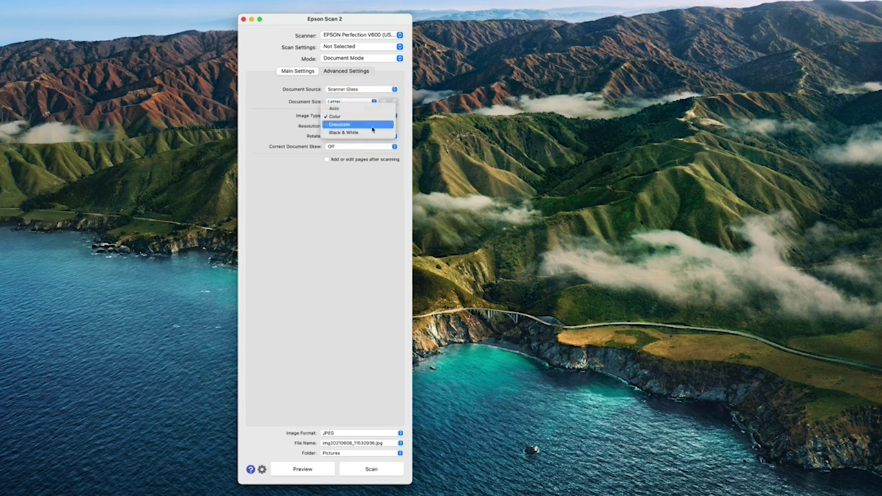
click(372, 133)
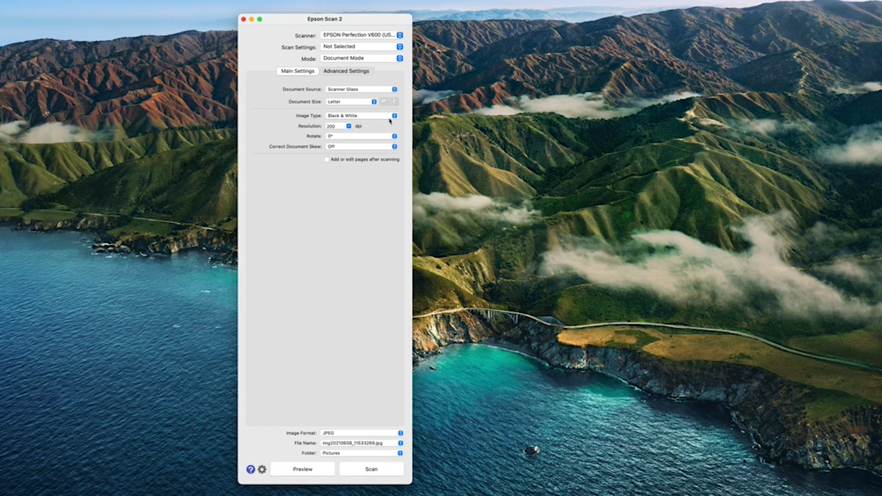
click(390, 118)
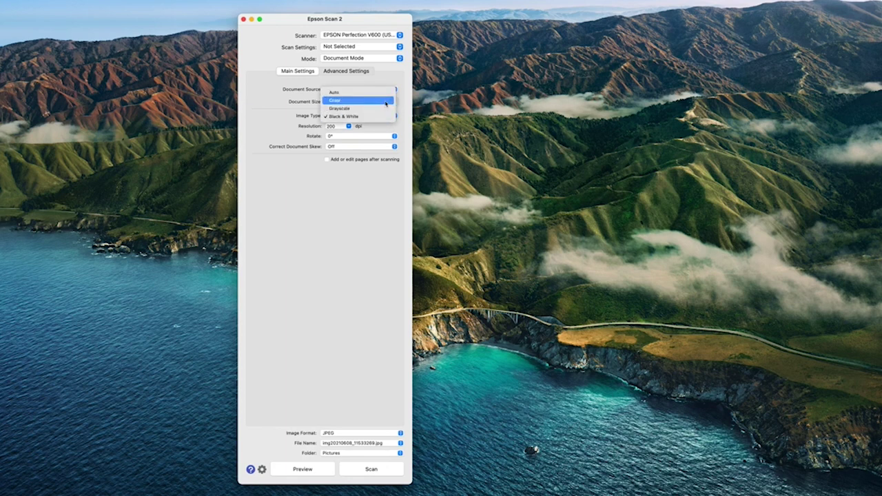
click(385, 103)
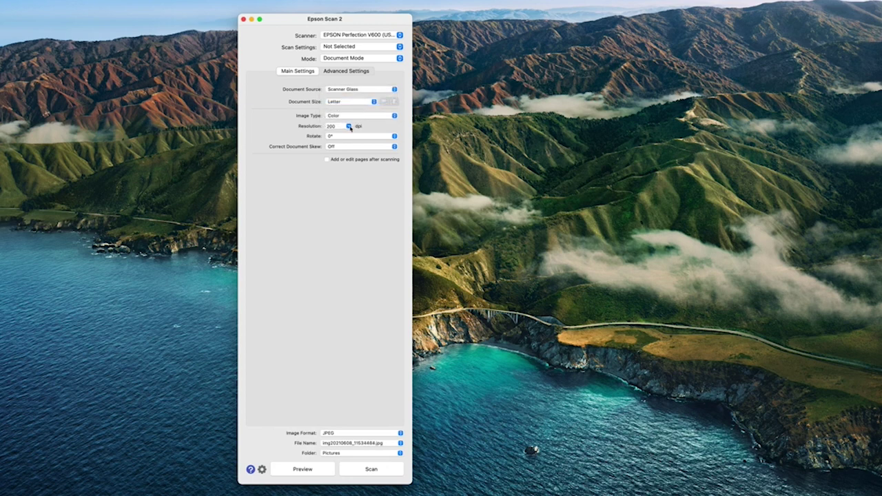
Set the scan resolution to 300 dpi
click(349, 126)
click(339, 171)
click(349, 127)
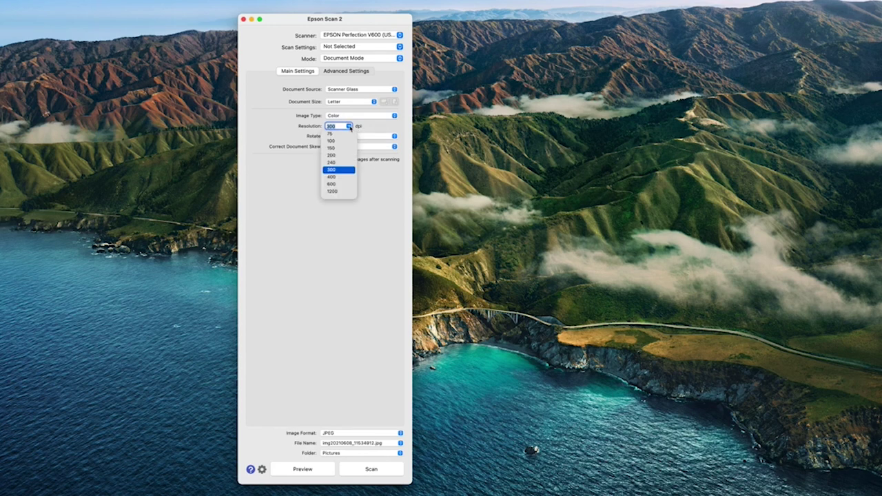
click(362, 137)
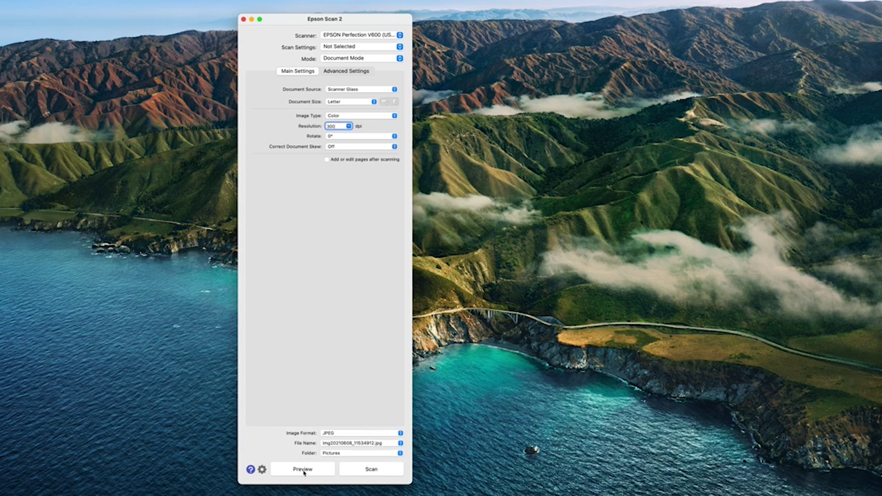
Preview the watercolor sheet on the scanner glass and scan it
click(303, 470)
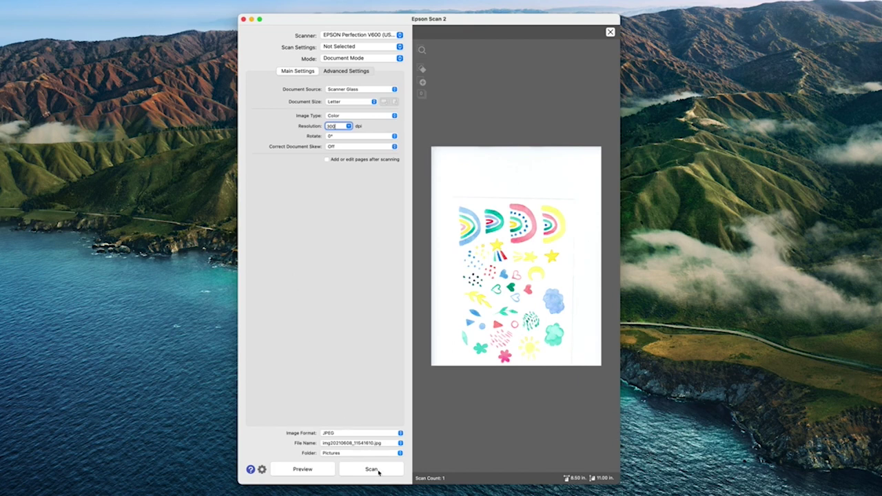
click(373, 469)
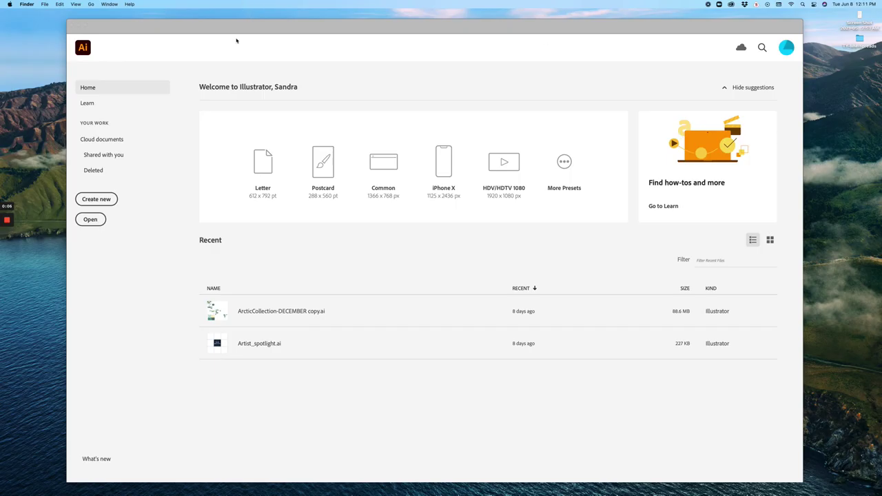
Switch to Illustrator and create a new Letter document, 8.5 x 11 in, with CMYK Color and High (300 ppi) raster effects
click(146, 35)
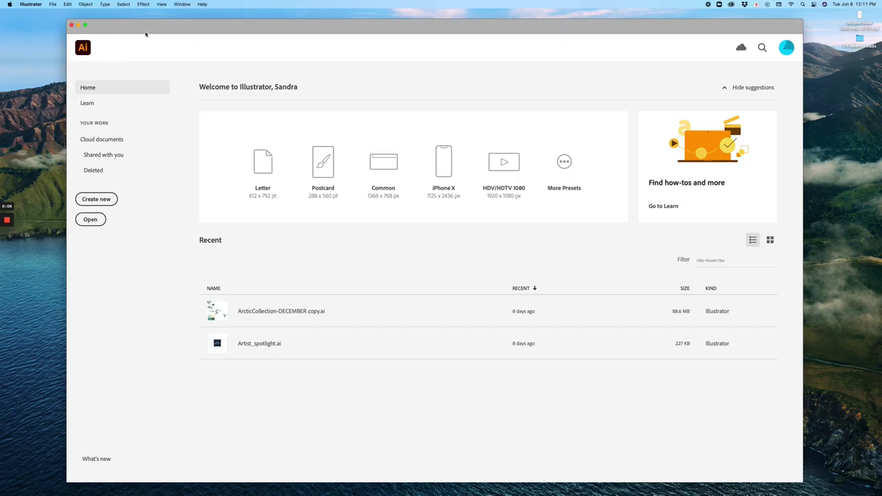
click(53, 4)
click(62, 21)
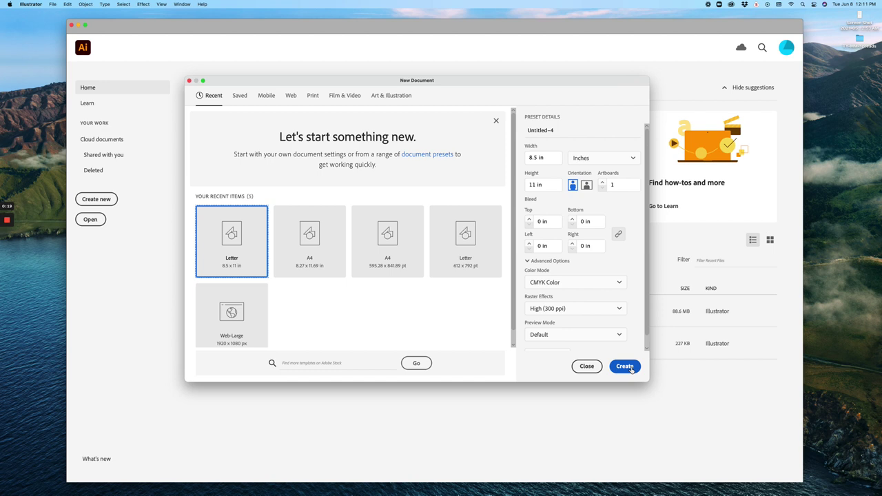
scroll(600, 276, down, 1)
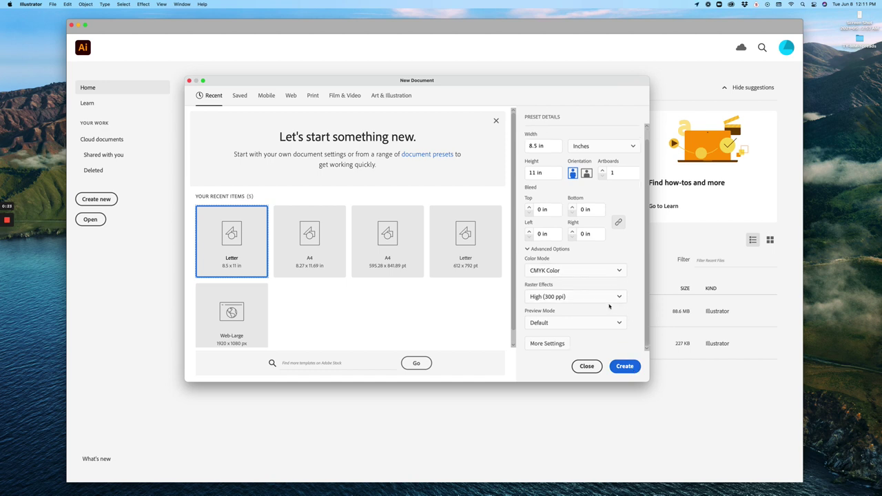
click(622, 364)
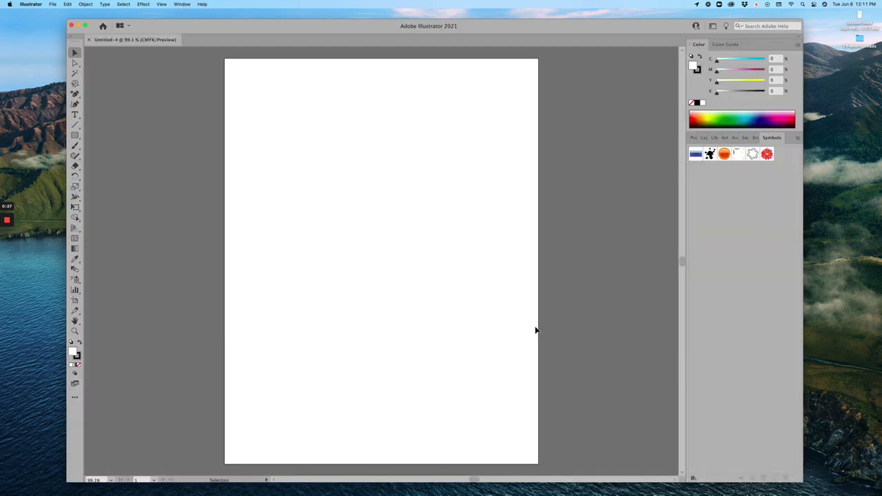
Place the scanned watercolor JPG from the Downloads folder at almost the full width of the artboard
click(51, 4)
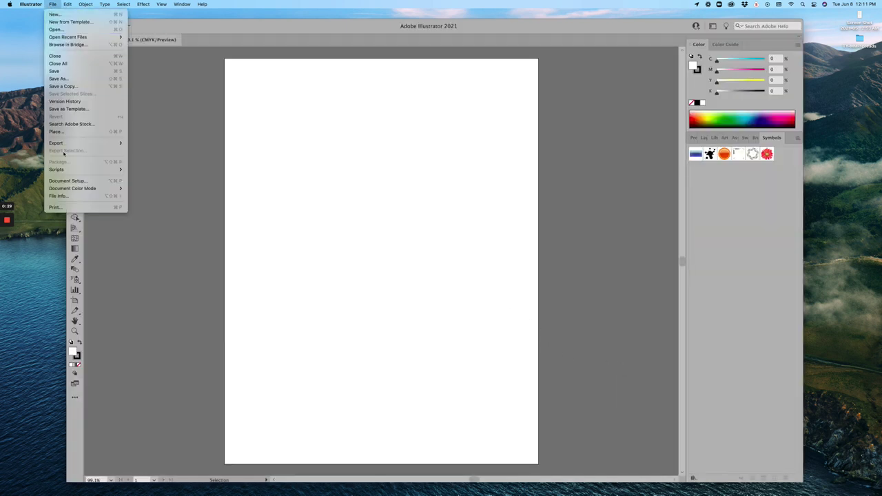
click(261, 160)
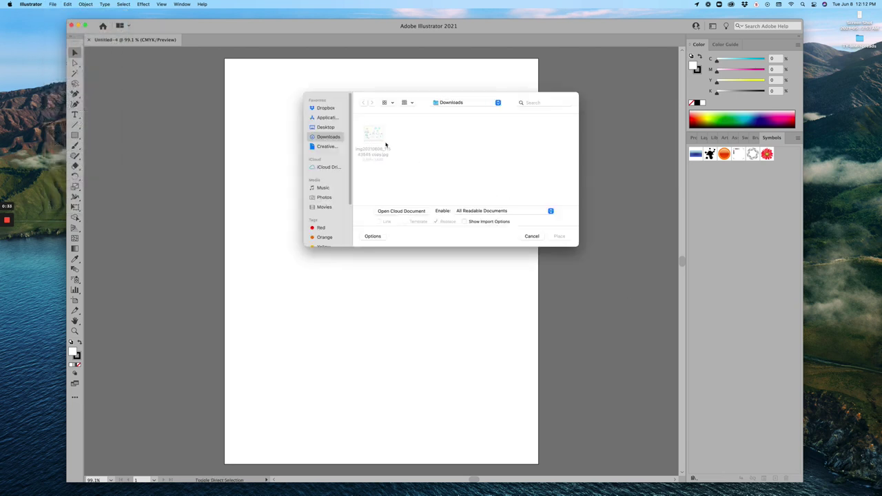
click(560, 236)
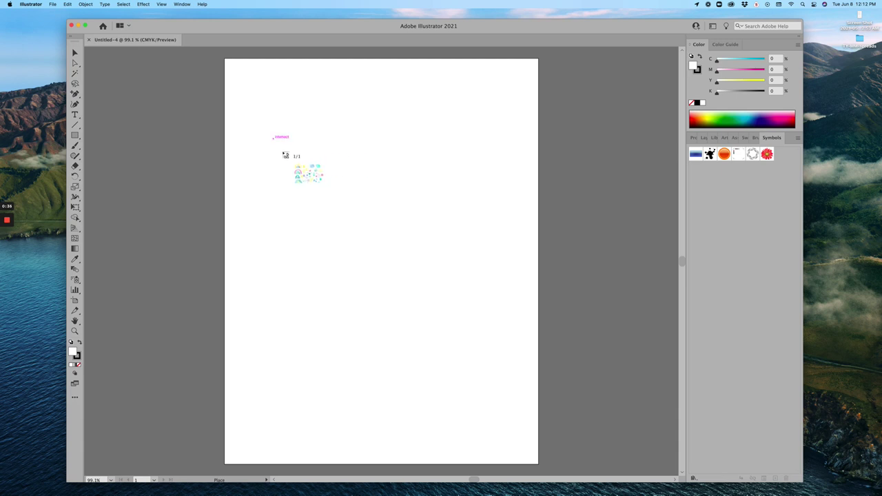
drag(274, 139, 577, 368)
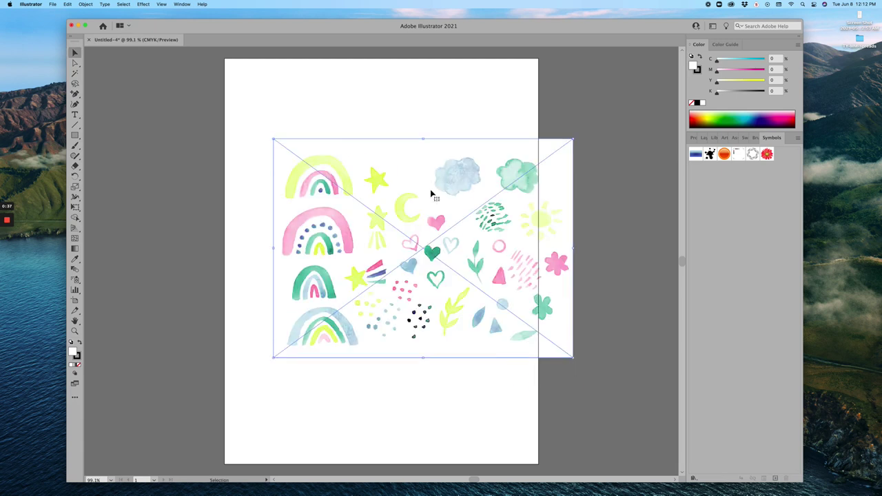
Move the placed watercolor image fully onto the artboard, centred across its width
drag(449, 199, 410, 199)
click(375, 106)
click(408, 242)
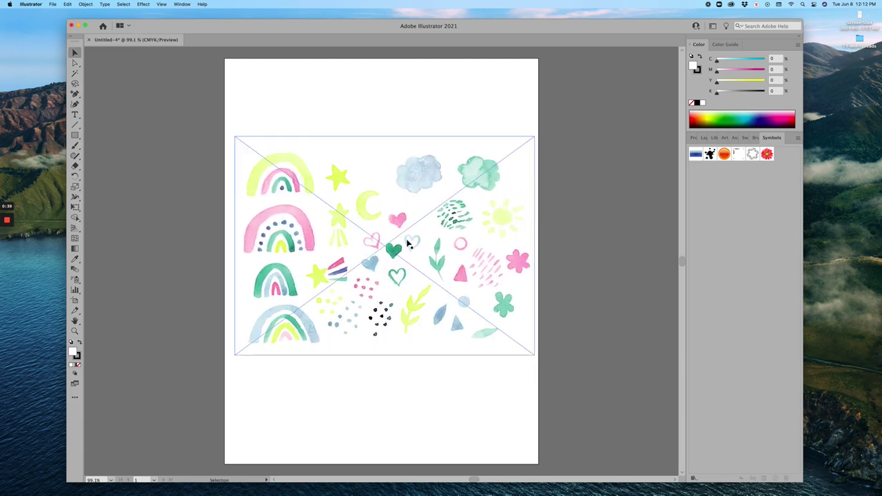
drag(460, 246, 457, 246)
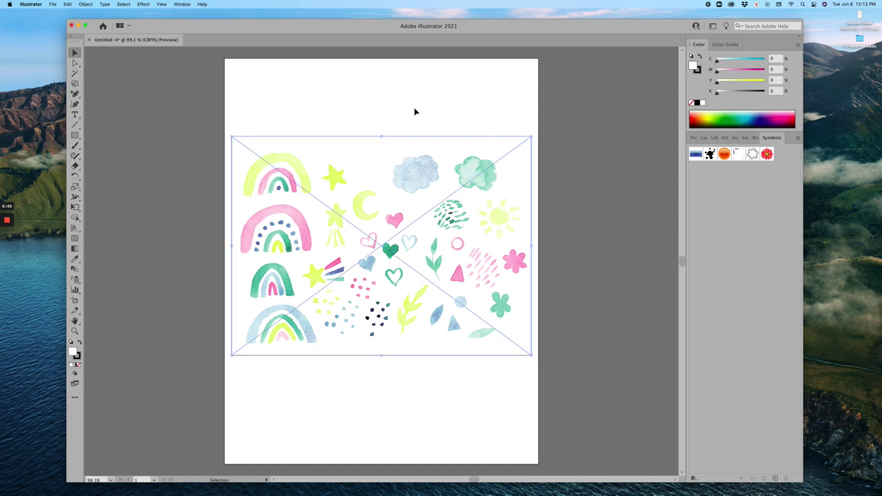
Show the Image Trace options and move them off the artboard, clear of the placed image
click(182, 4)
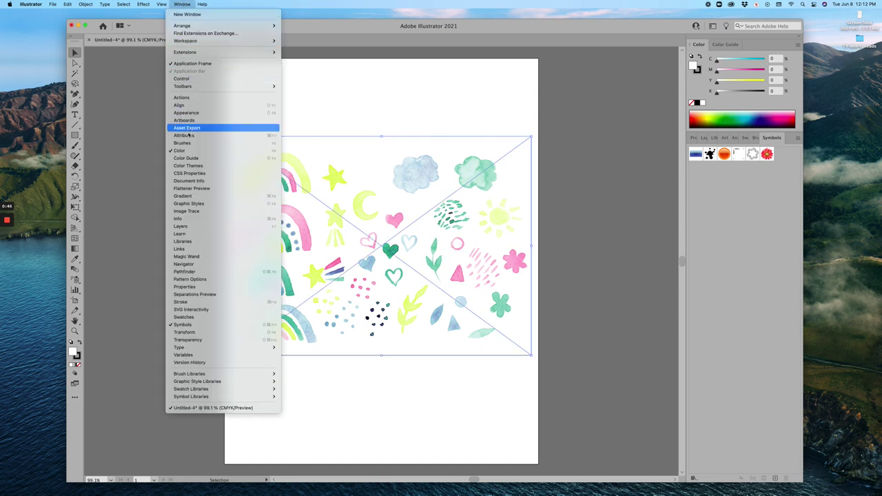
click(208, 214)
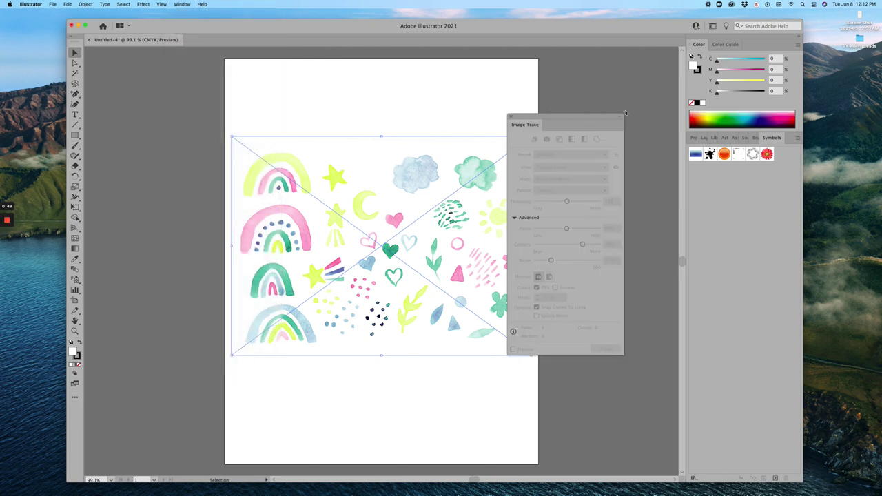
mouse_move(626, 113)
mouse_down()
mouse_move(684, 103)
mouse_move(667, 94)
mouse_up()
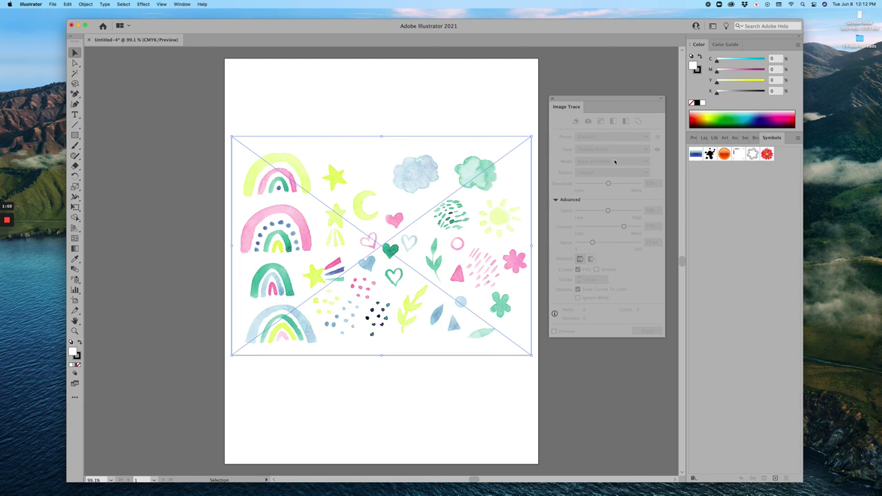
Examine the edges and paint texture of the heart motifs at up to 1200% magnification, and return to the whole image
key(super+equal)
key(super+equal)
key(super+equal)
key(super+equal)
key(super+equal)
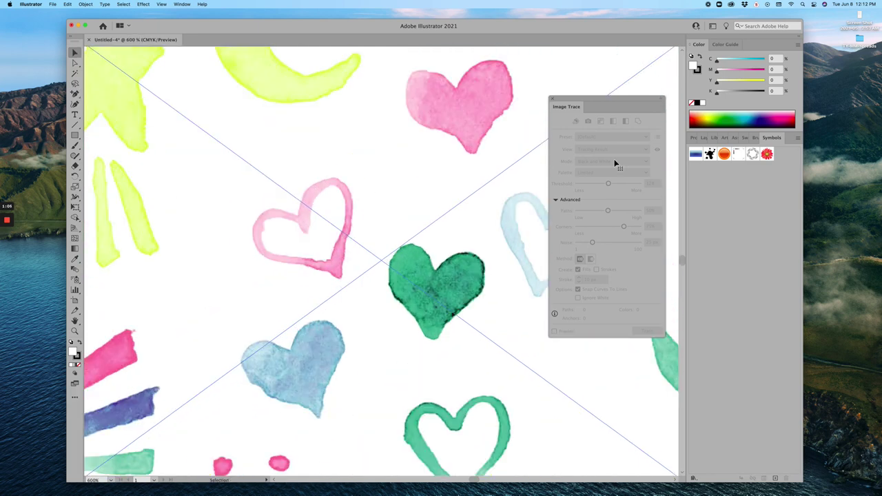
key(super+minus)
key(super+equal)
key(super+equal)
key(super+equal)
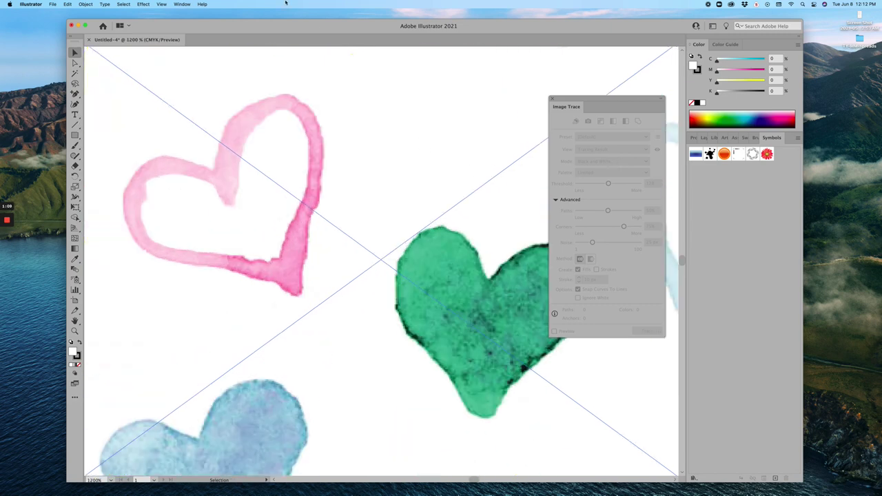
drag(207, 29, 202, 26)
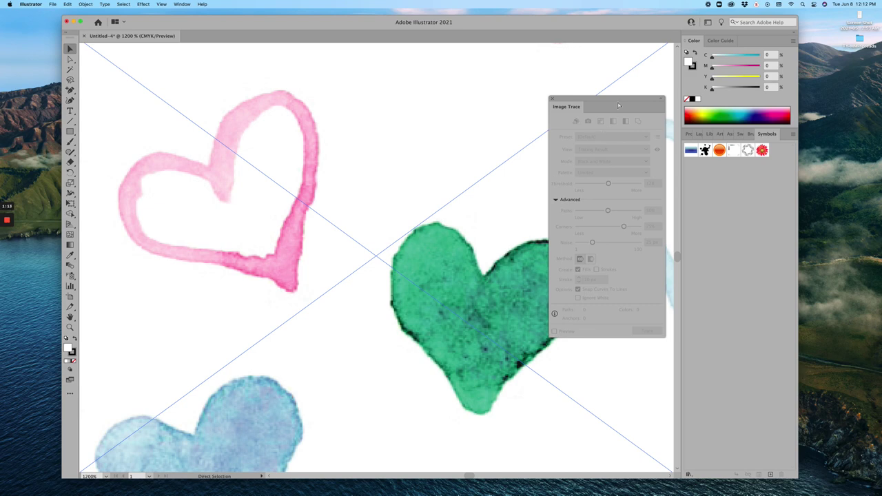
key(super+0)
key(v)
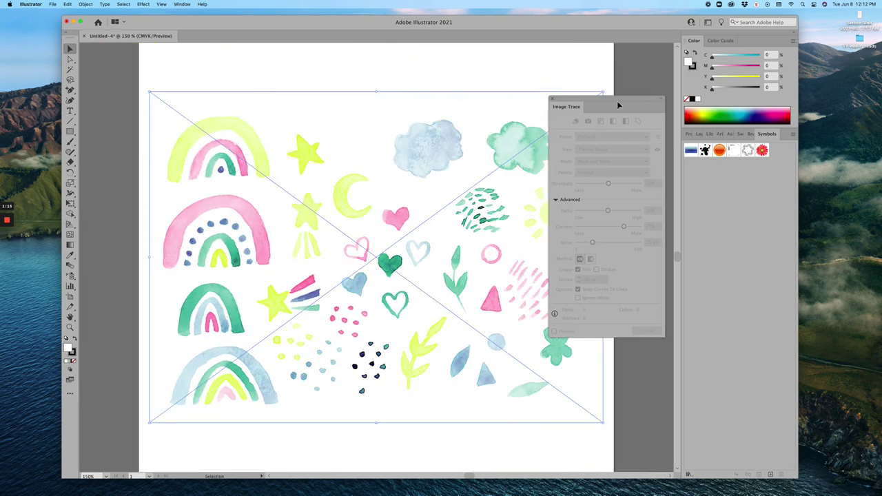
drag(469, 477, 471, 478)
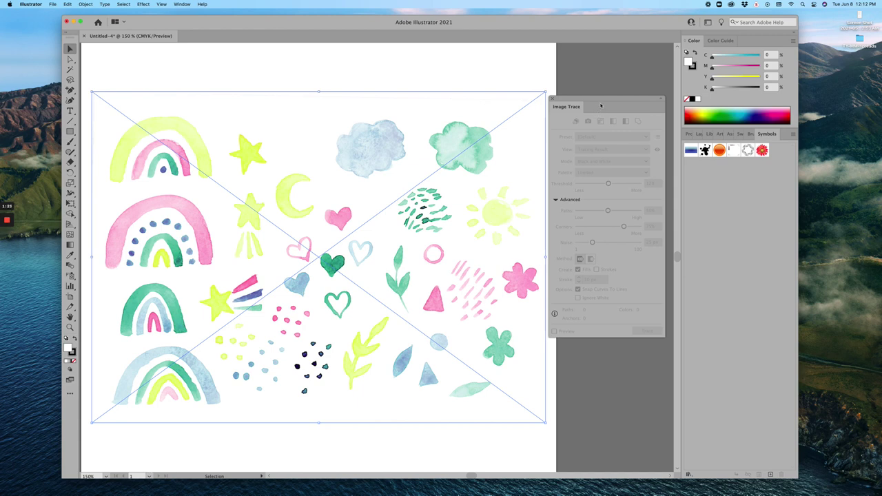
Deselect and reselect the placed watercolor image to enable its tracing options, and shift the Image Trace window slightly away from the artwork
click(506, 85)
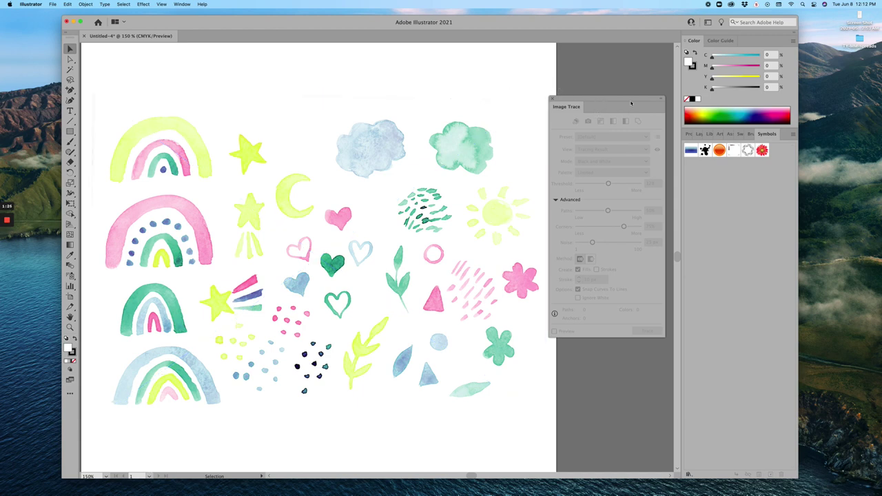
click(497, 119)
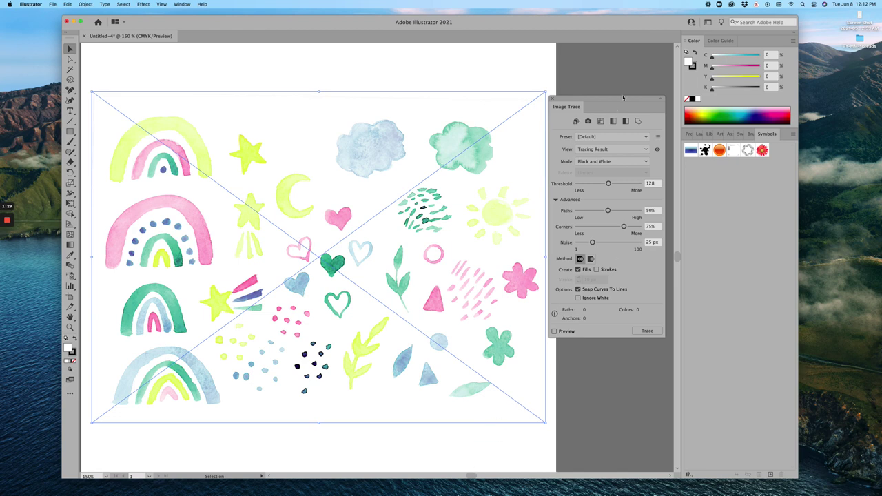
drag(623, 100, 630, 100)
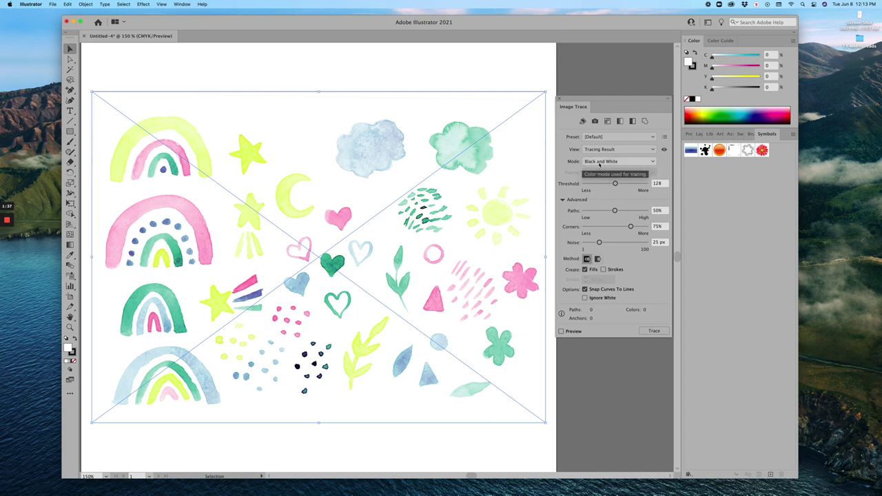
Trace the watercolor image in Color mode with a limited palette of 8 colors, ignoring white
click(628, 162)
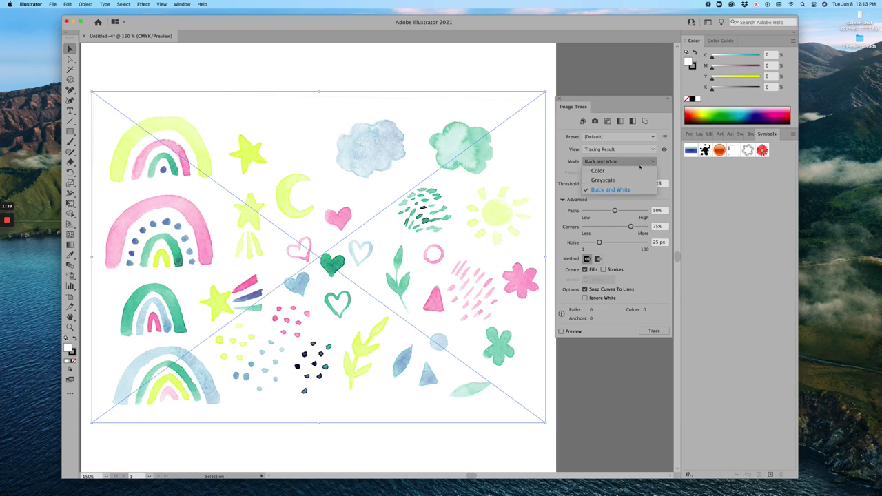
click(626, 169)
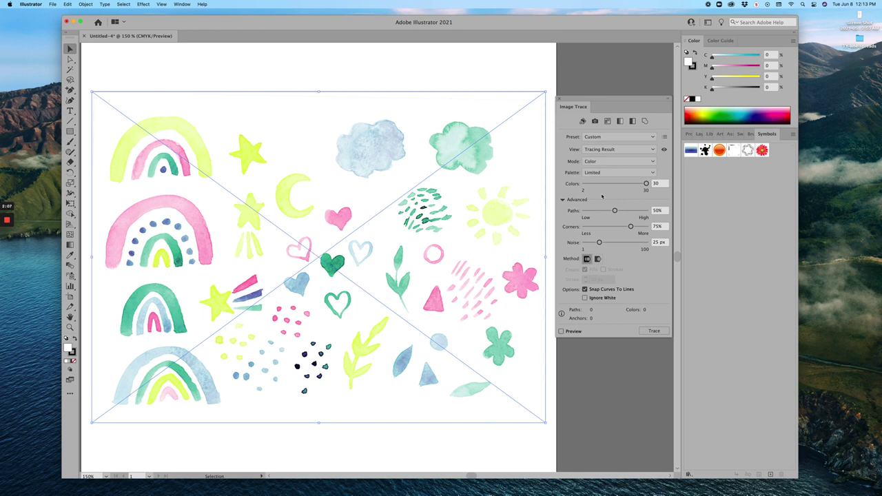
drag(604, 186, 599, 184)
click(585, 297)
click(656, 332)
click(657, 332)
click(721, 255)
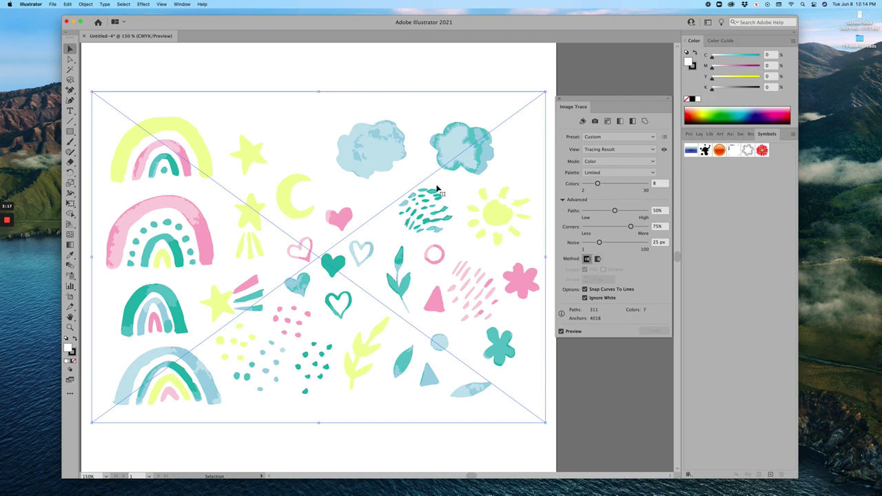
Examine the traced edges and color areas of the heart motifs at up to 2400% magnification, and return to the whole artwork
key(super+equal)
key(super+equal)
key(super+equal)
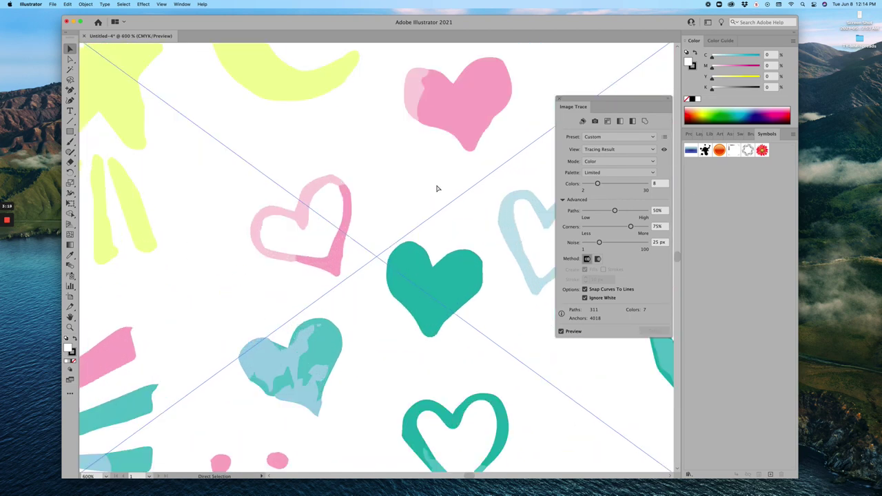
key(super+minus)
key(super+equal)
key(super+equal)
key(super+minus)
key(v)
scroll(436, 190, up, 2)
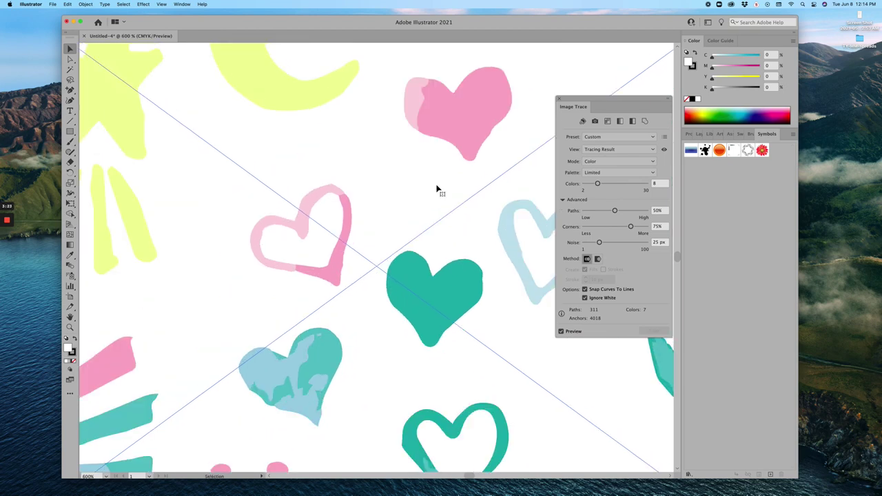
key(super+equal)
key(super+equal)
key(super+equal)
key(super+equal)
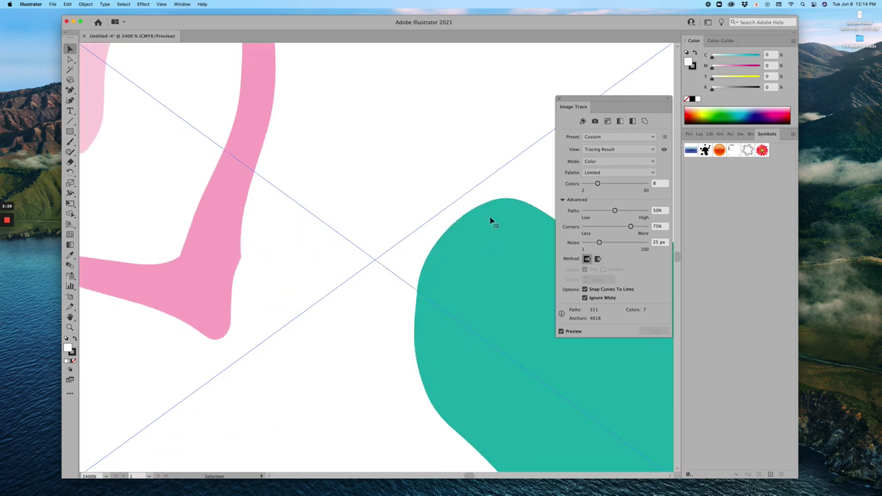
key(a)
key(super+minus)
key(super+minus)
key(super+minus)
key(super+minus)
key(super+minus)
key(super+minus)
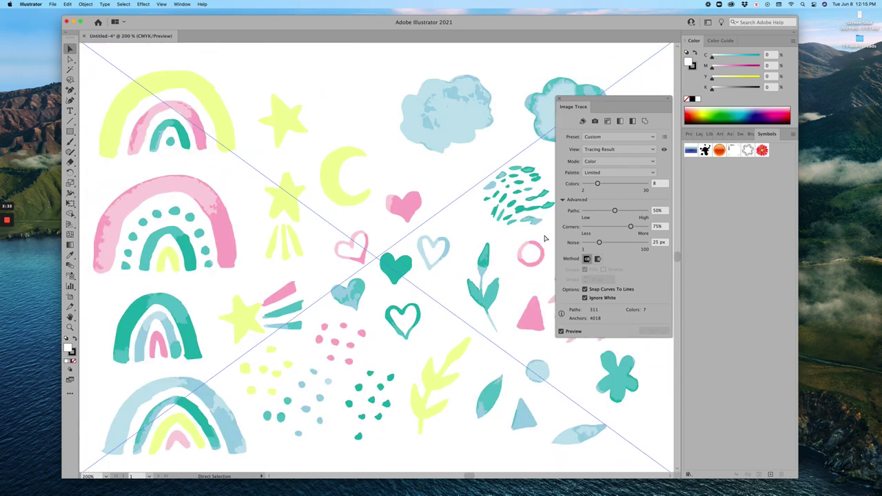
key(super+minus)
key(v)
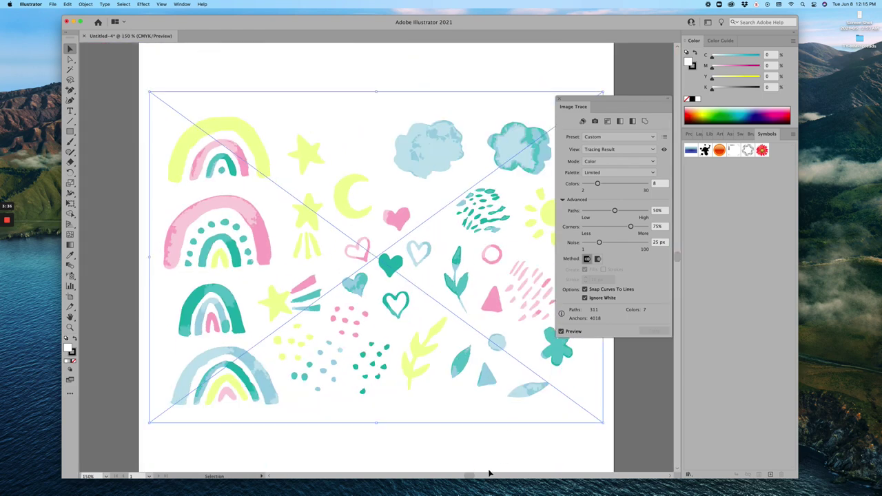
drag(470, 477, 473, 477)
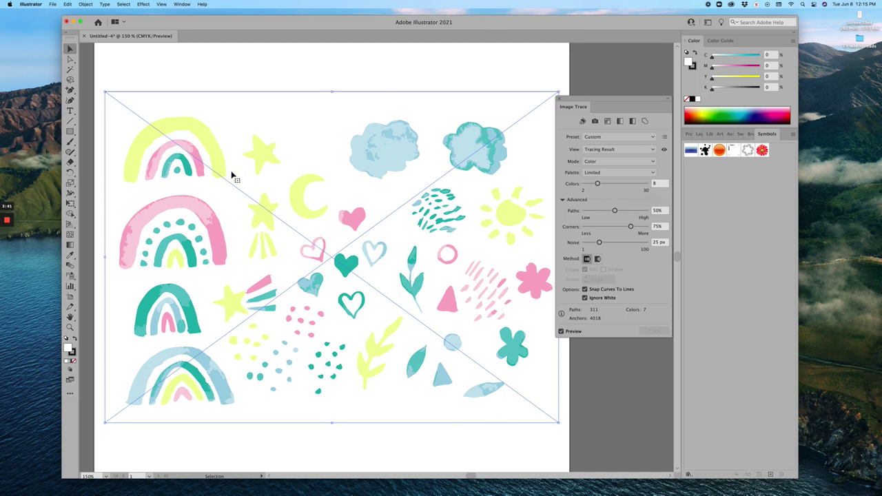
Reduce the tracing to 6 colors and expand its object and fill into editable vector shapes, dismissing the Image Trace options
drag(598, 184, 594, 185)
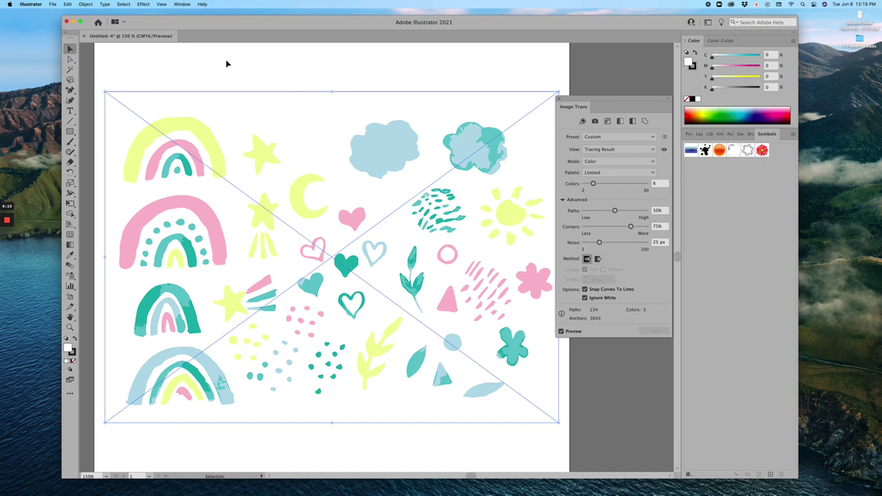
click(85, 5)
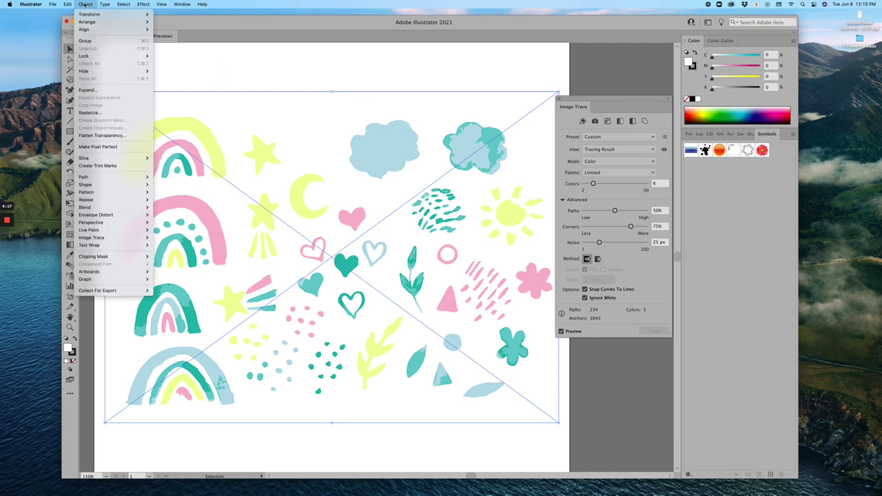
click(97, 90)
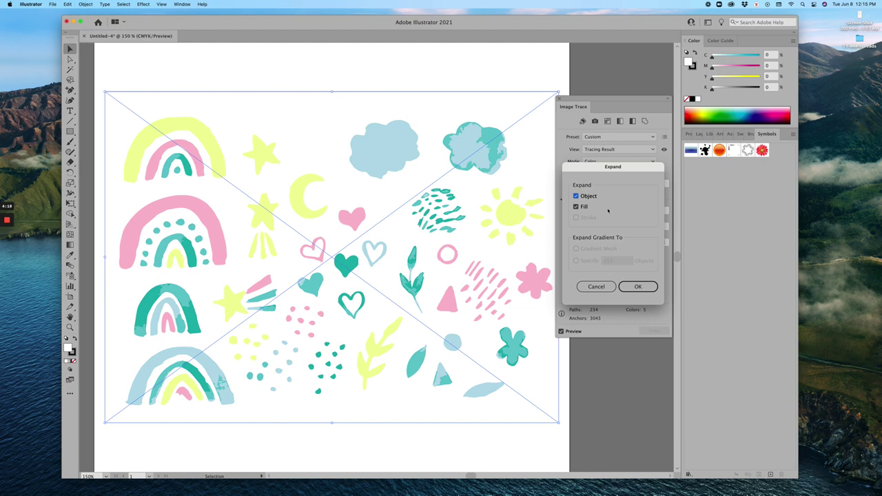
click(651, 287)
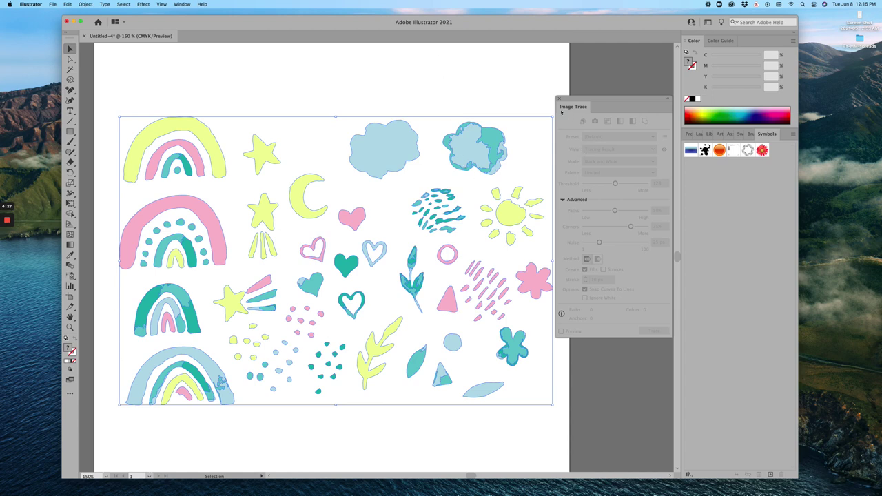
click(561, 98)
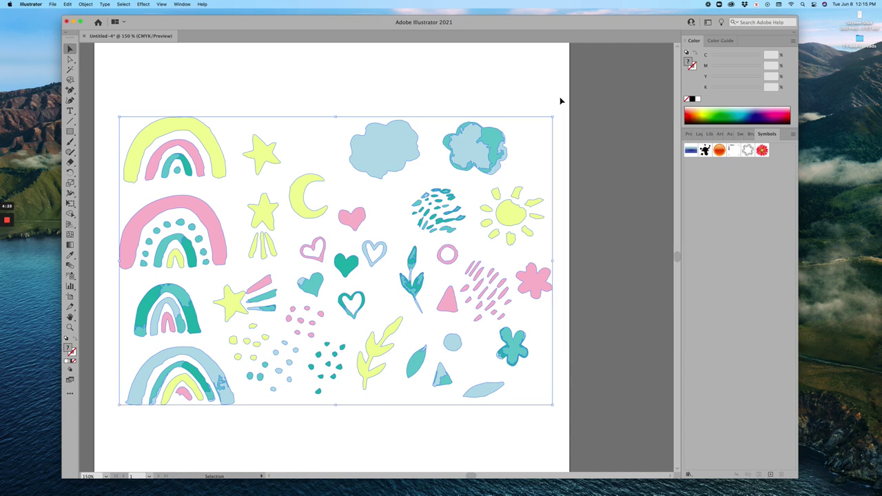
click(410, 87)
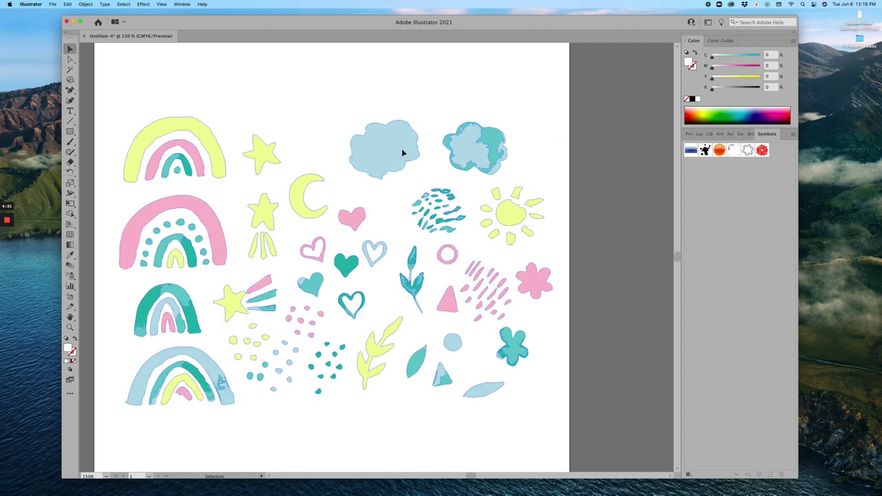
Shift the expanded artwork as a whole on the artboard, and ungroup it into separate shapes
drag(404, 153, 390, 138)
key(super+minus)
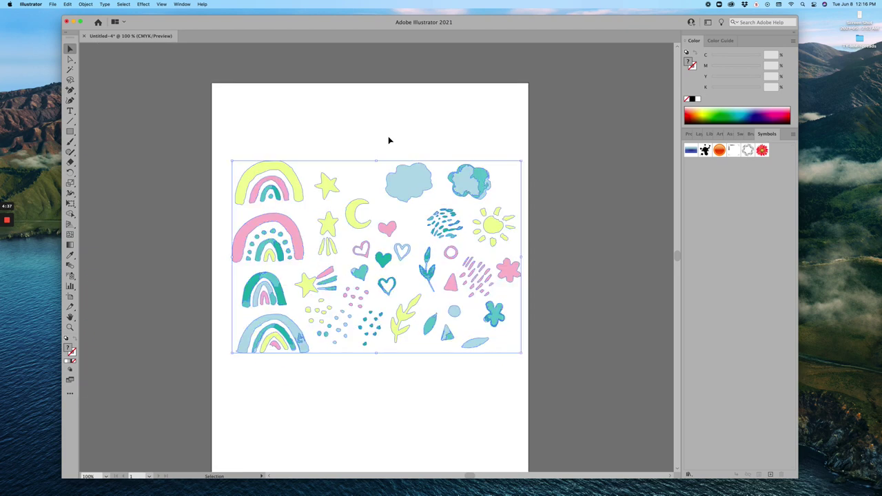
drag(404, 187, 421, 198)
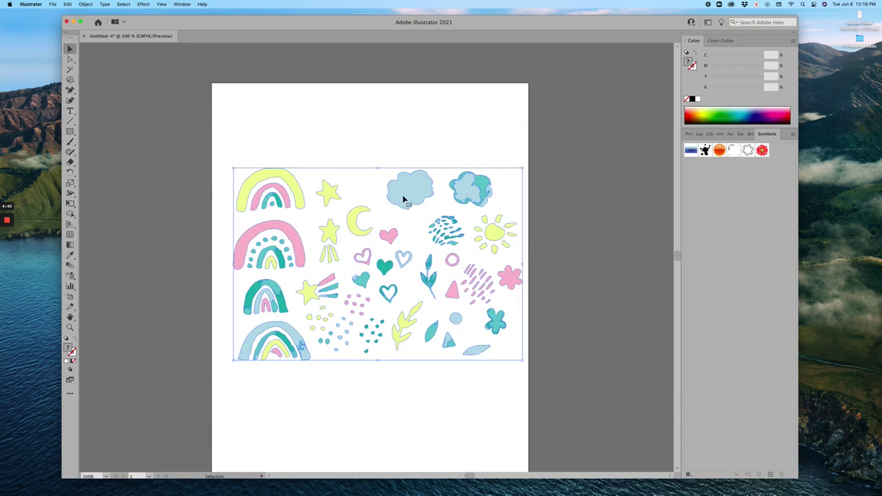
right_click(404, 198)
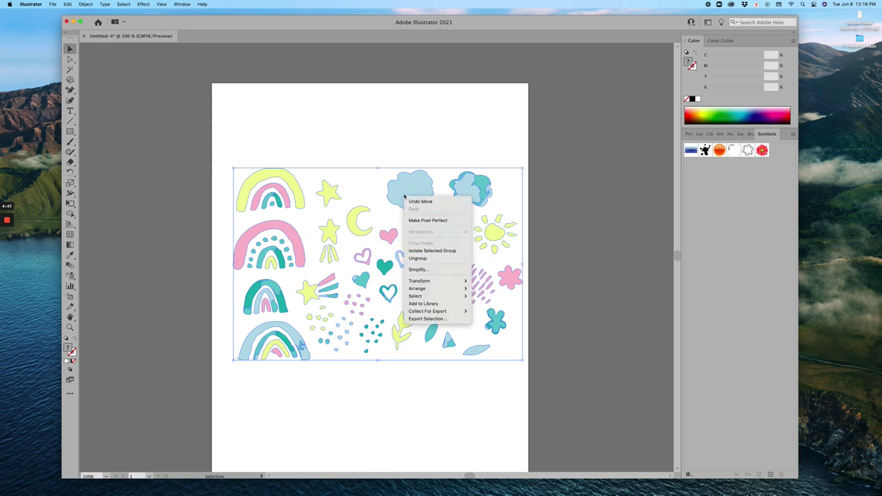
click(422, 258)
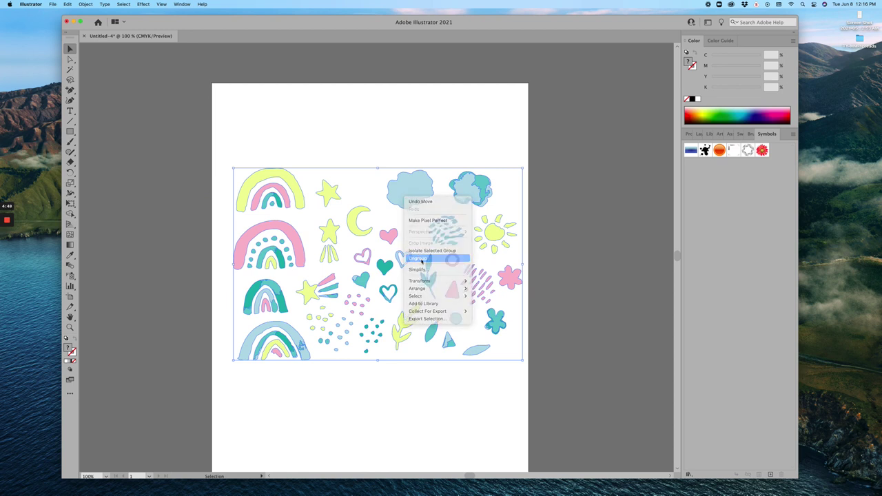
Move the plain blue cloud a little up and left on its own, nudge the single yellow star, and deselect everything
drag(414, 183, 406, 159)
mouse_move(328, 186)
mouse_down()
mouse_move(334, 168)
mouse_move(331, 182)
mouse_up()
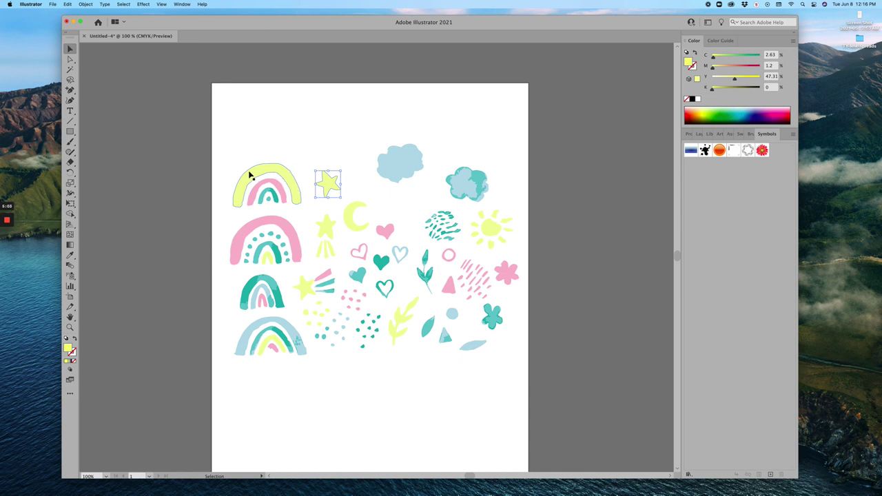
mouse_move(261, 176)
mouse_down()
mouse_move(286, 173)
mouse_move(259, 161)
mouse_move(260, 175)
mouse_up()
click(305, 137)
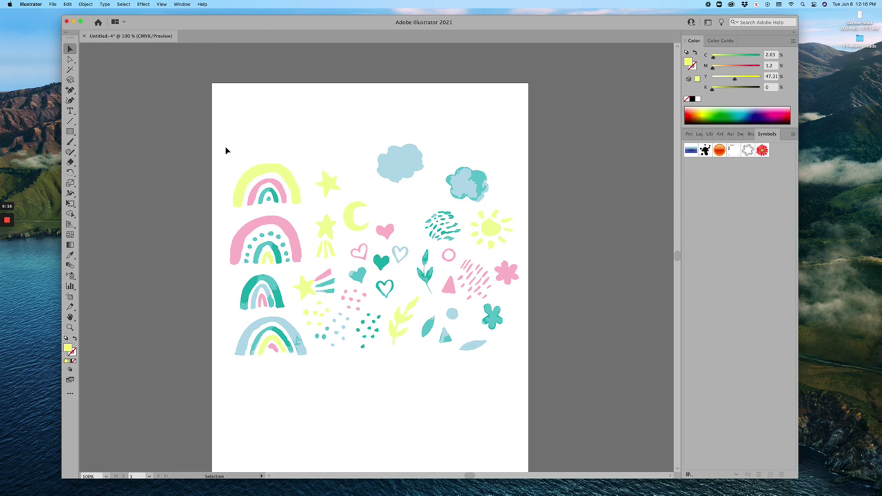
Group all pieces of the yellow-arched rainbow and move it off the artboard to the upper left
drag(224, 147, 309, 211)
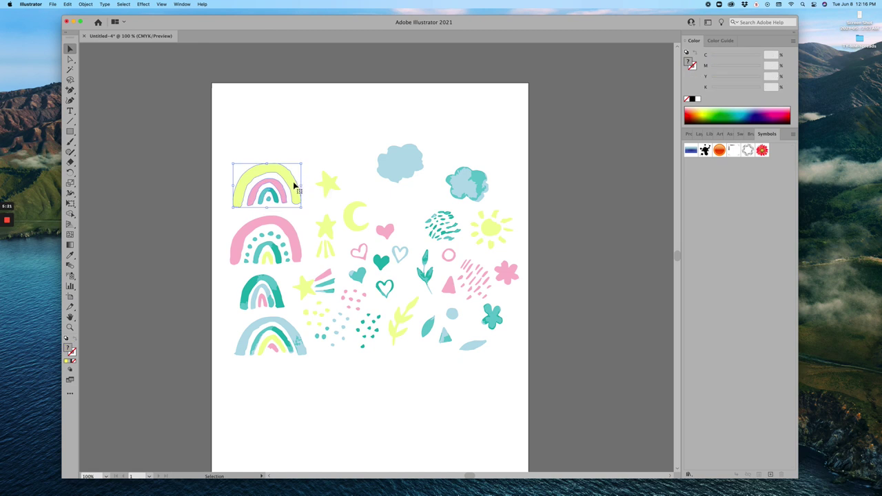
right_click(293, 184)
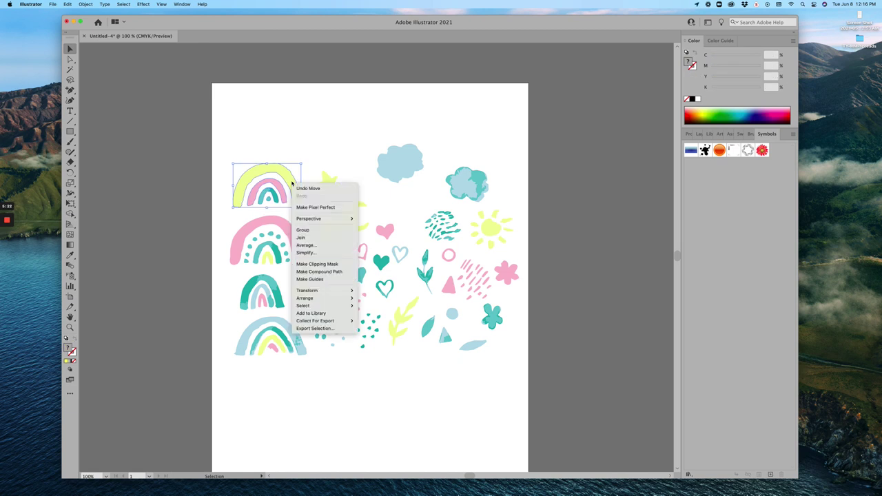
click(320, 231)
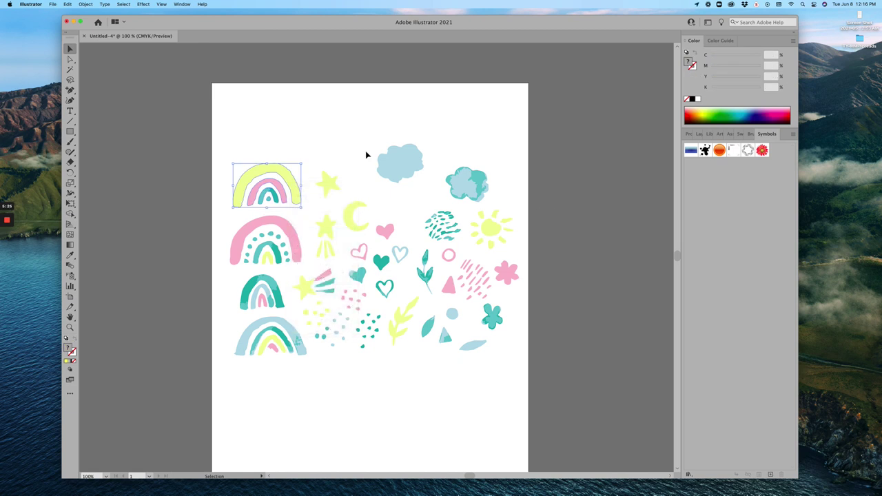
click(313, 142)
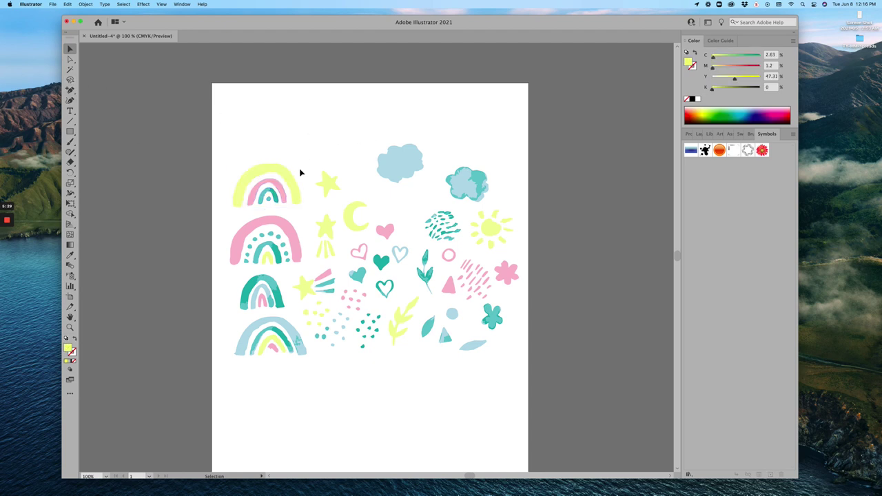
drag(268, 170, 166, 116)
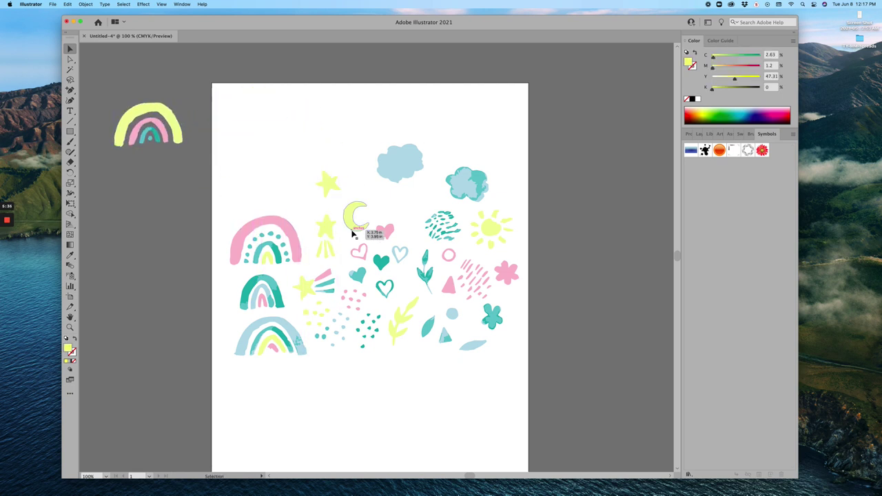
Nudge the pink outer arch down, group all pieces of that rainbow, and place it off the artboard below the yellow-arched rainbow
mouse_move(262, 224)
mouse_down()
mouse_move(271, 210)
mouse_move(267, 231)
mouse_move(268, 196)
mouse_move(246, 234)
mouse_move(248, 184)
mouse_move(269, 177)
mouse_move(276, 223)
mouse_move(265, 227)
mouse_move(266, 195)
mouse_move(266, 226)
mouse_move(276, 202)
mouse_move(267, 227)
mouse_up()
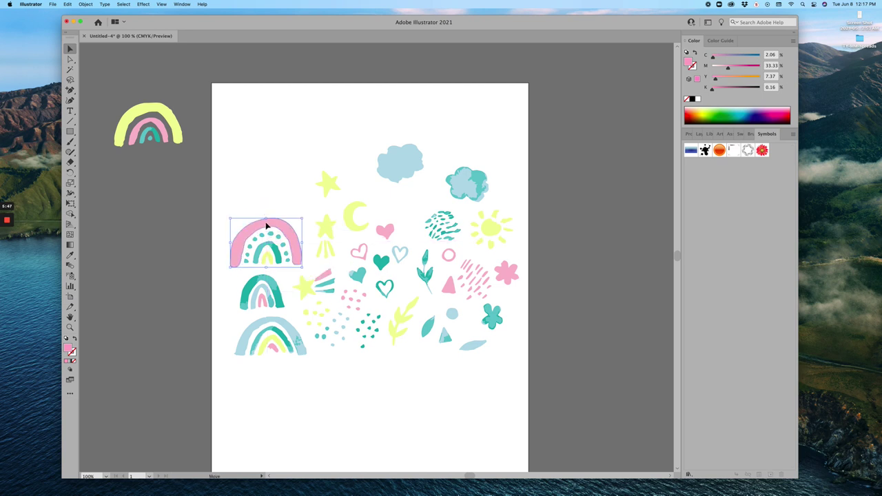
click(255, 200)
drag(223, 204, 310, 274)
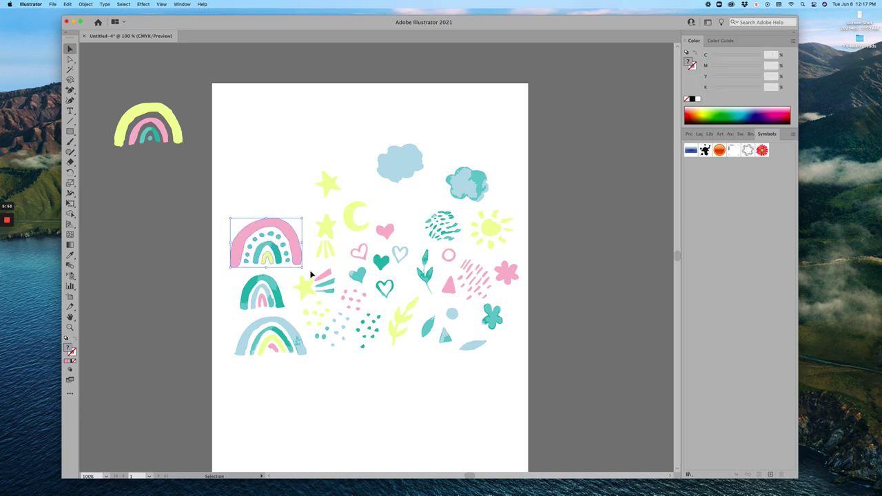
right_click(274, 233)
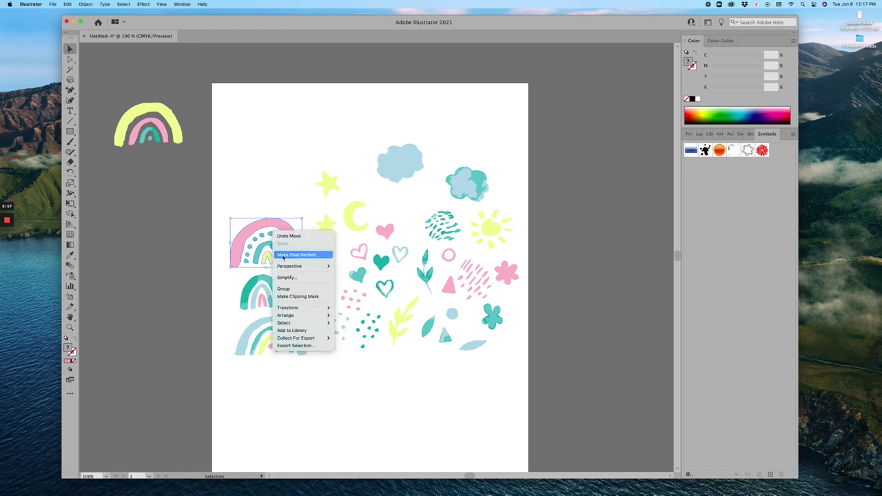
click(296, 288)
drag(271, 226, 188, 153)
click(223, 152)
Move the single yellow star and the crescent moon to the artboard's upper-left corner area
drag(327, 184, 233, 141)
drag(349, 225, 272, 124)
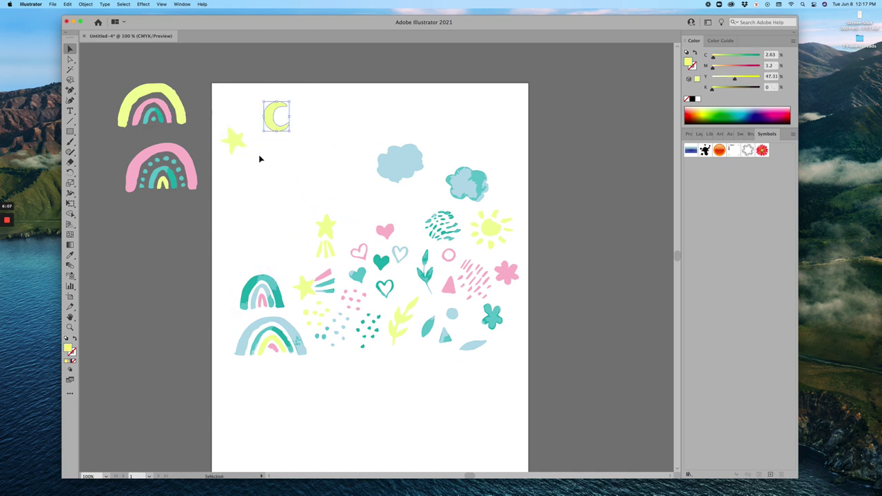
click(335, 142)
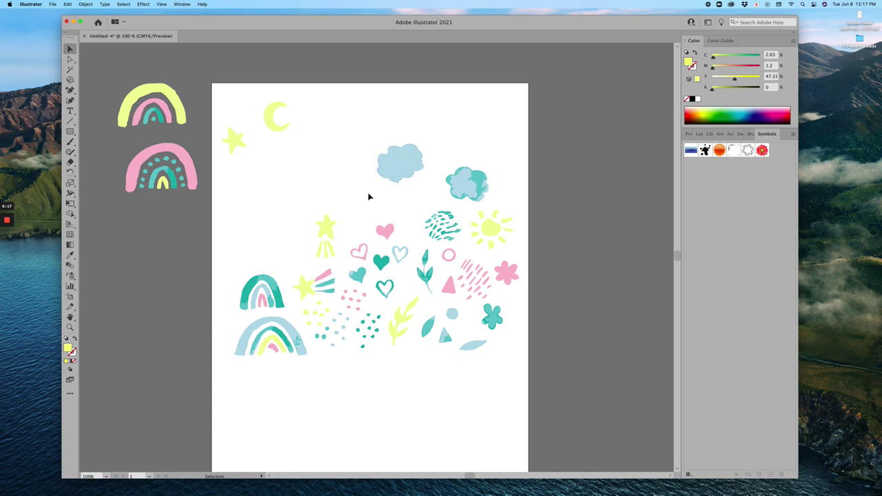
Check that the pink-arched rainbow off the artboard is grouped as one object, and deselect everything
drag(446, 154, 500, 209)
click(190, 161)
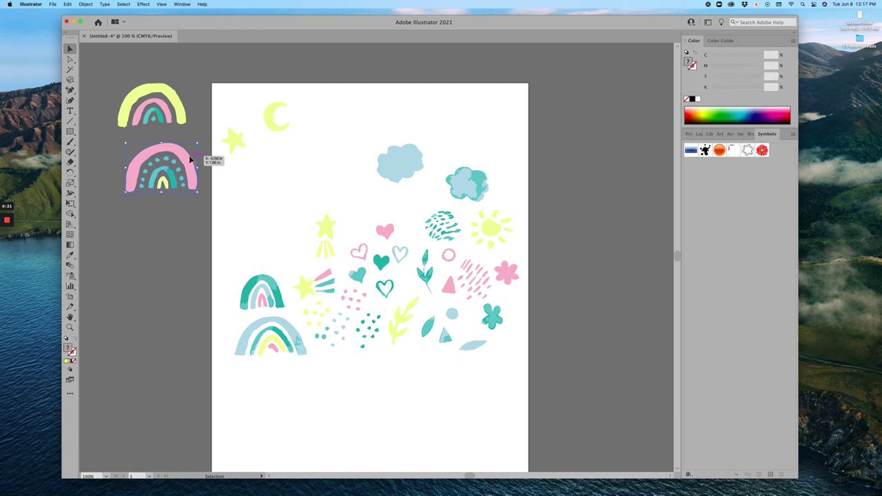
right_click(186, 158)
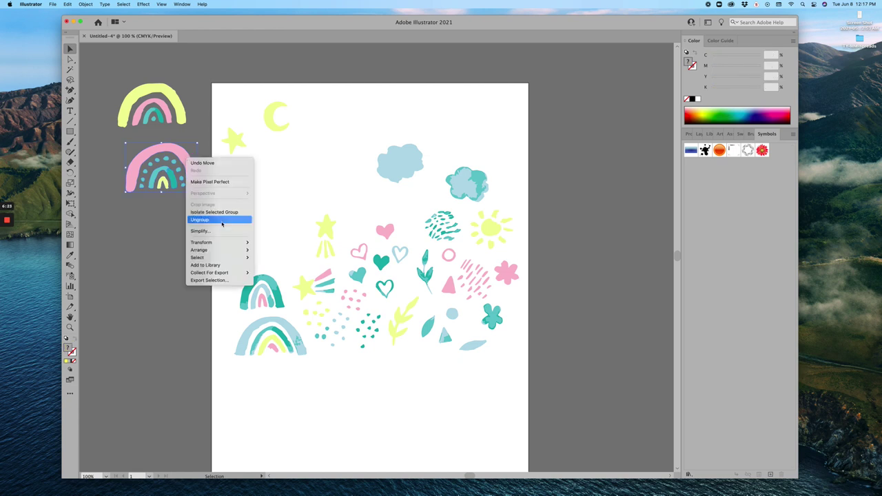
click(222, 224)
click(252, 200)
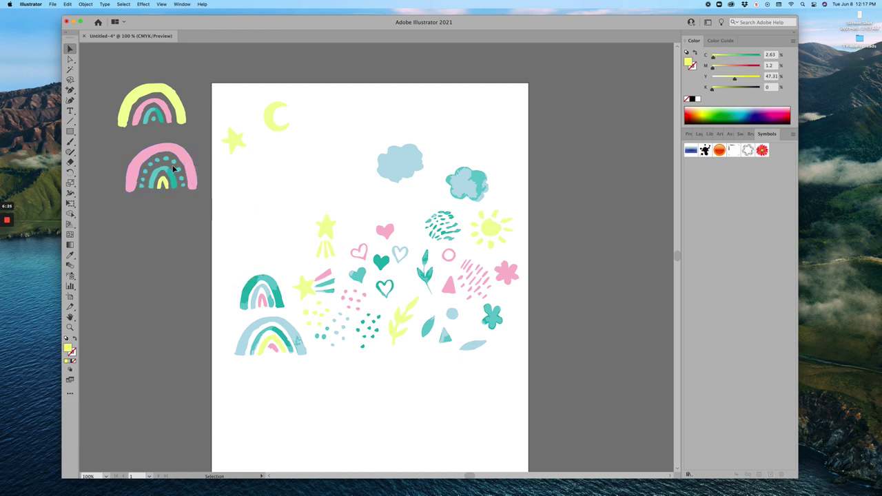
click(135, 155)
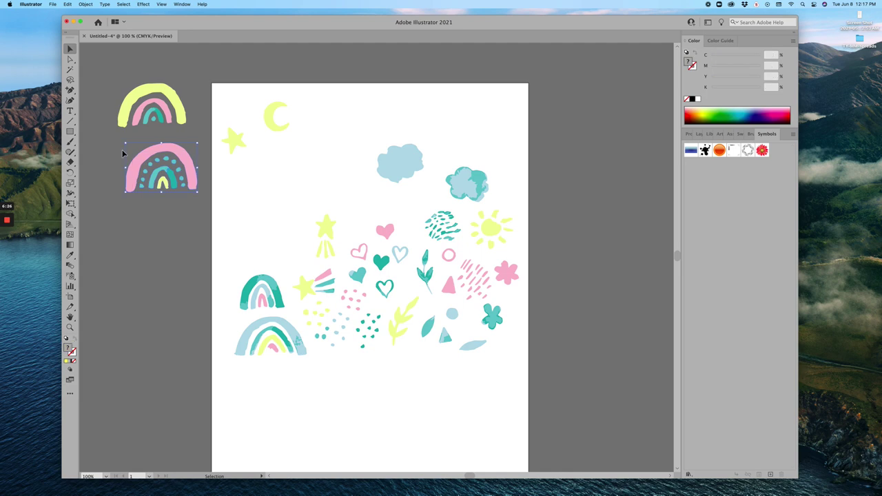
right_click(158, 161)
click(209, 211)
click(289, 195)
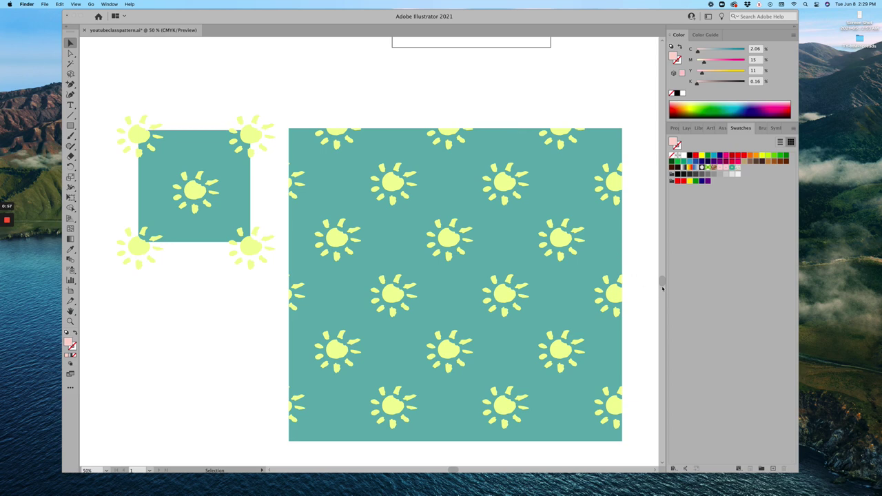
Create a pink square 6 in wide and 6 in high on the artboard with the Rectangle tool
scroll(662, 284, up, 10)
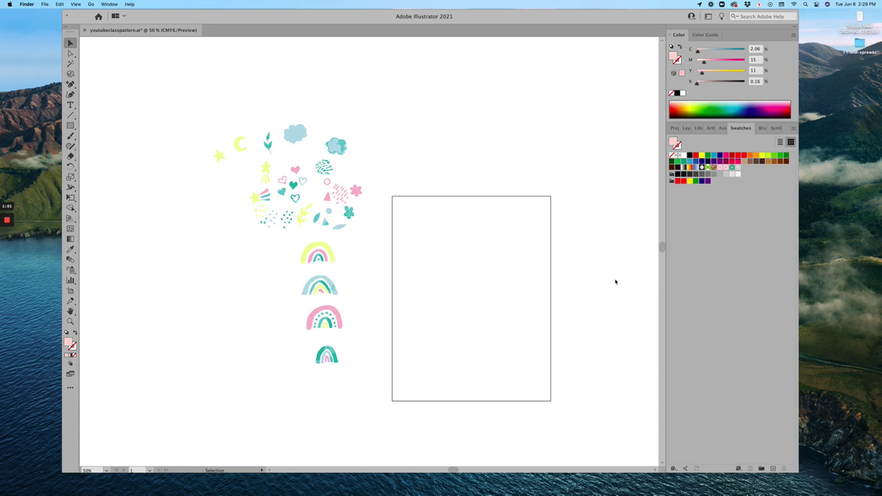
click(597, 263)
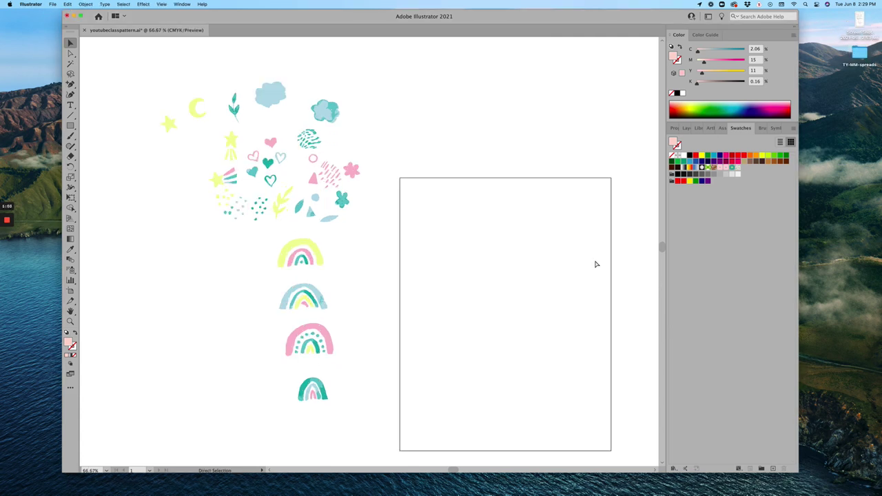
key(super+equal)
scroll(455, 471, right, 5)
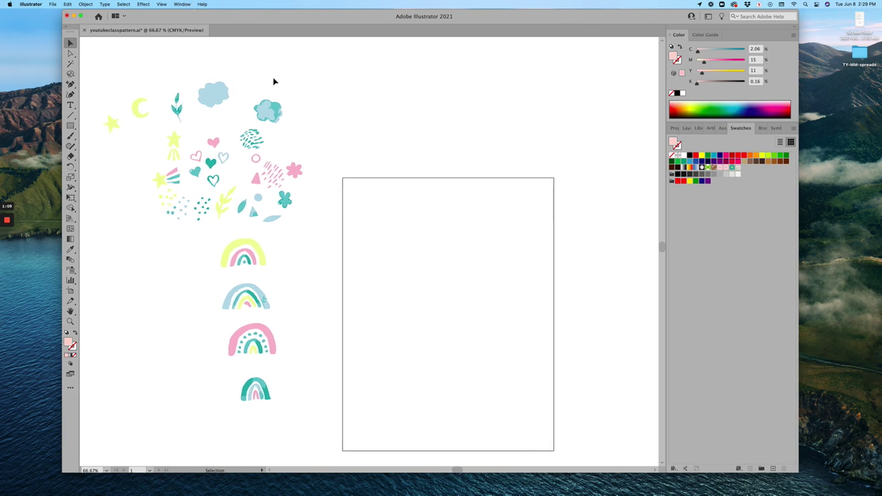
click(73, 128)
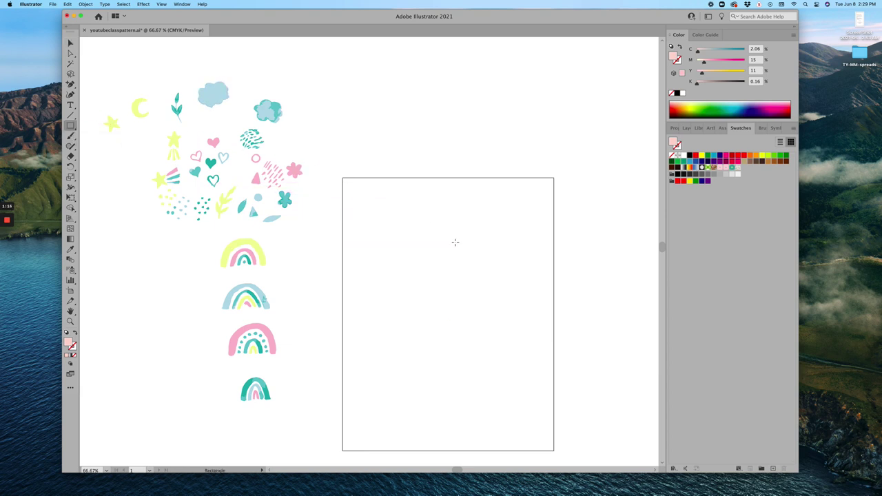
click(434, 239)
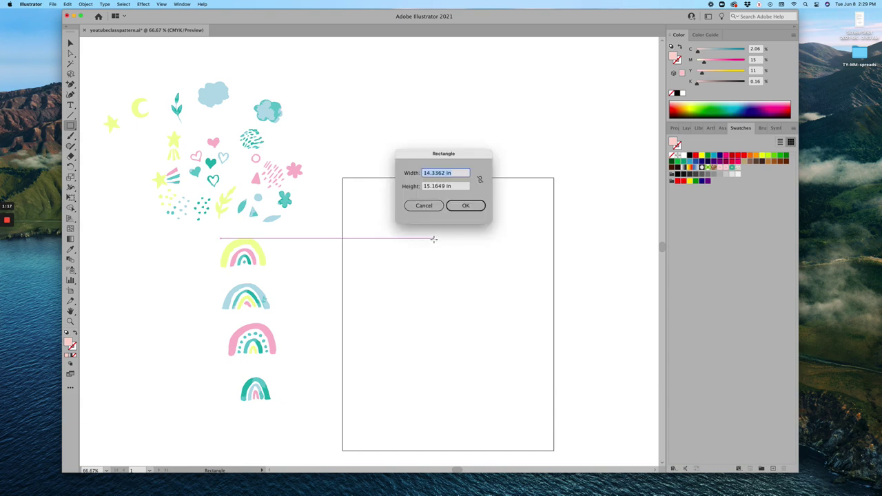
text(6 inches)
key(Tab)
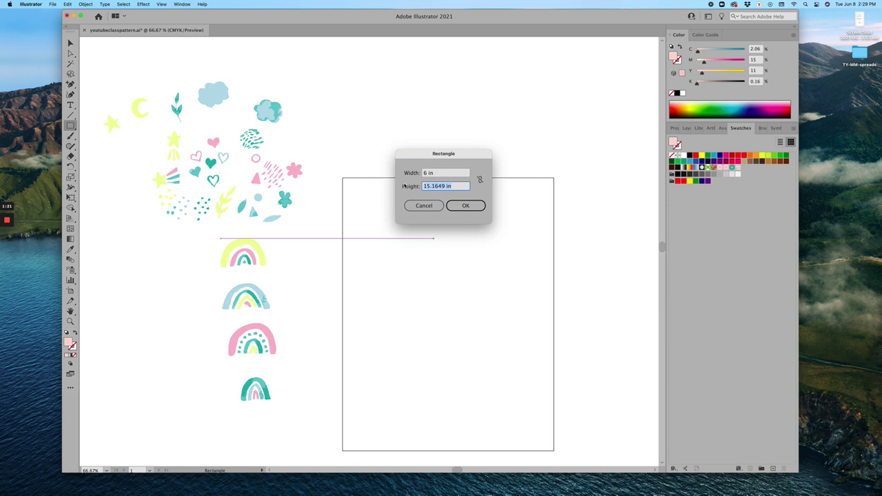
text(6 inches)
click(444, 173)
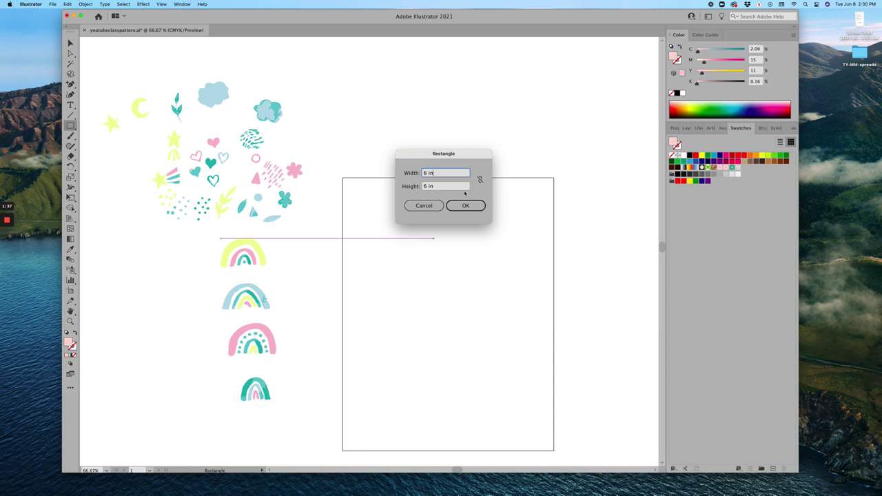
click(466, 206)
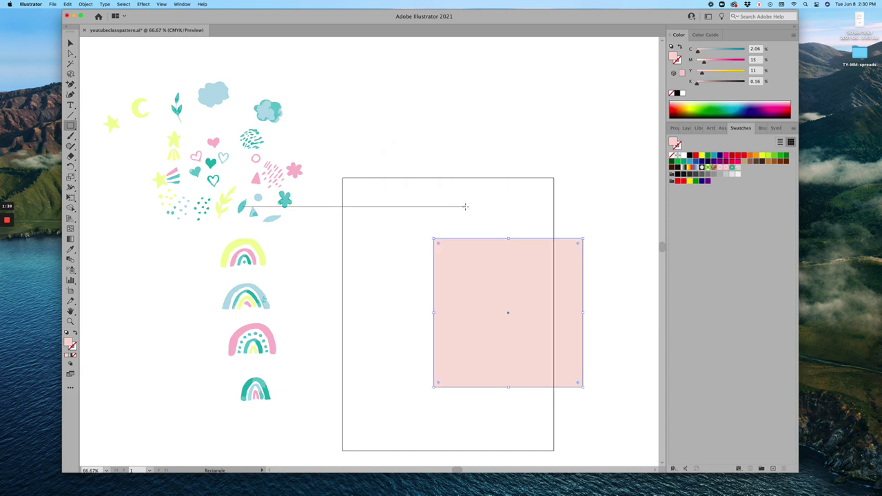
Move the pink square up and left so it lies fully inside the artboard's upper half, and keep it selected
click(70, 43)
drag(543, 310, 483, 283)
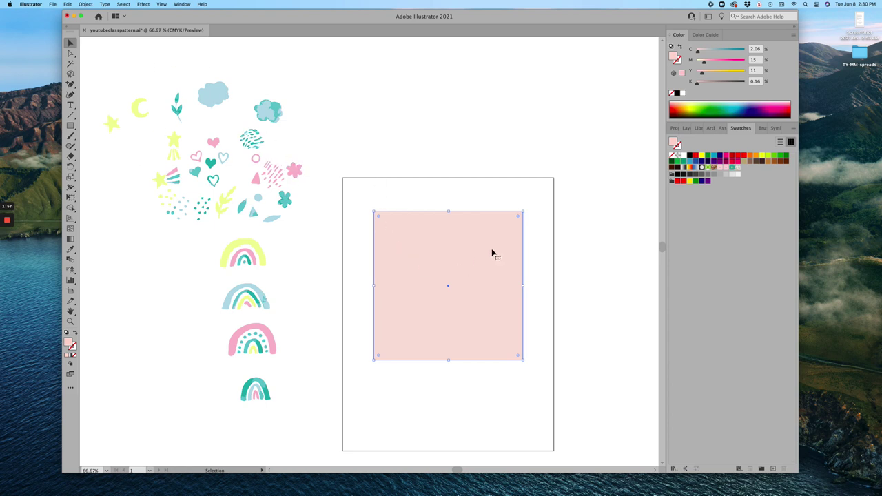
click(538, 226)
click(465, 276)
Examine the teal sun pattern tile, its corner suns, and the large repeat sample below the artboard
scroll(511, 249, down, 10)
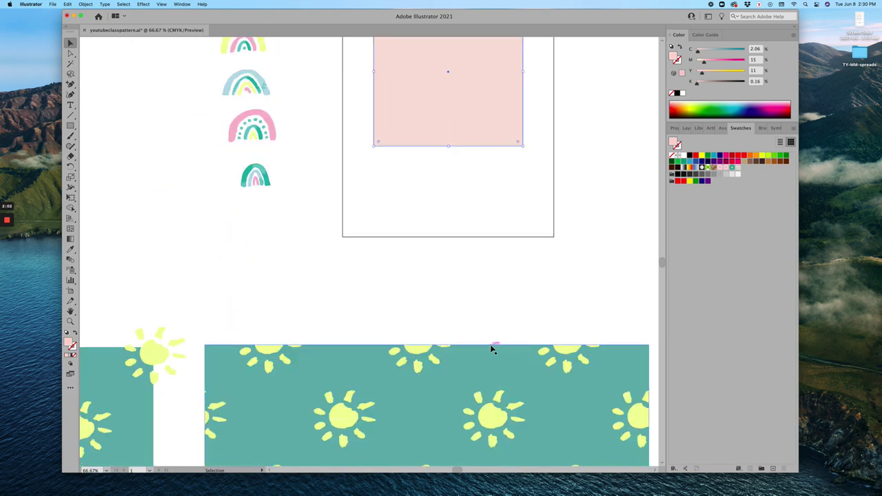
scroll(455, 471, left, 5)
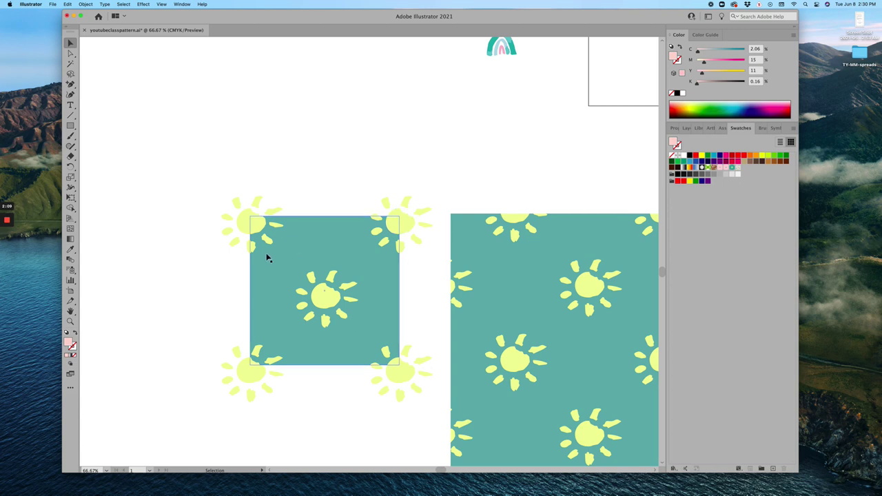
click(269, 230)
click(424, 402)
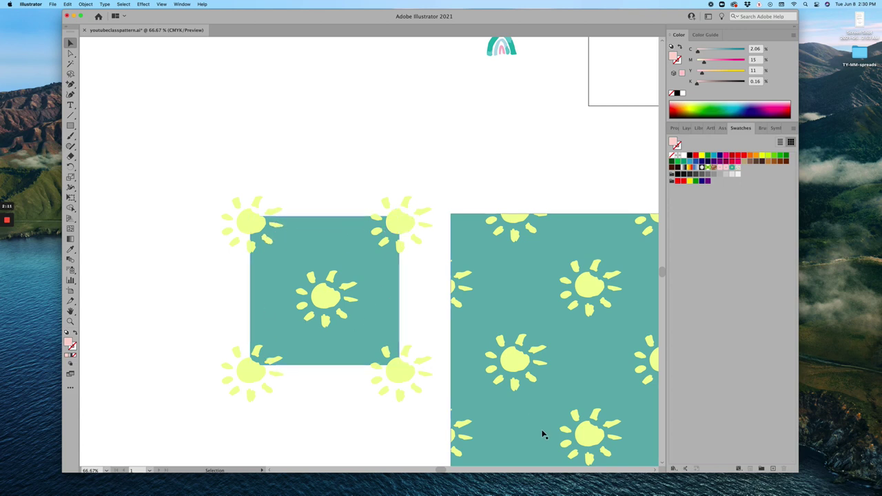
mouse_move(440, 468)
mouse_down()
mouse_move(452, 469)
mouse_move(441, 470)
mouse_up()
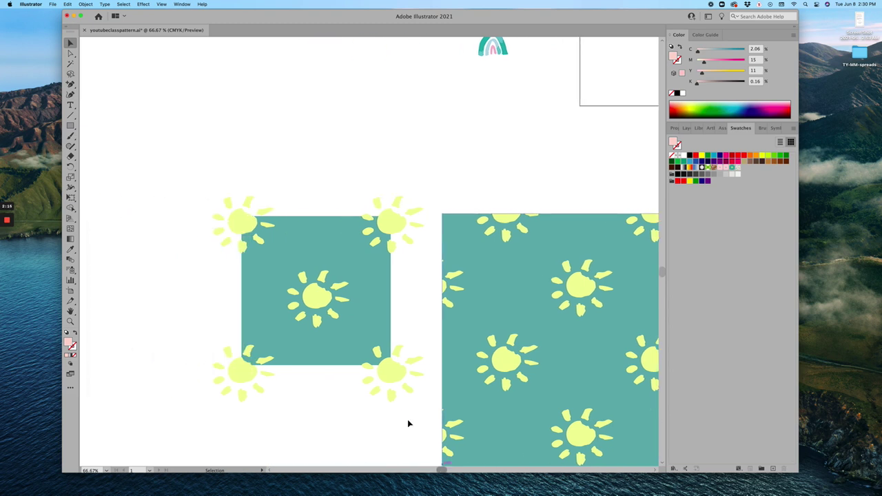
drag(435, 470, 460, 472)
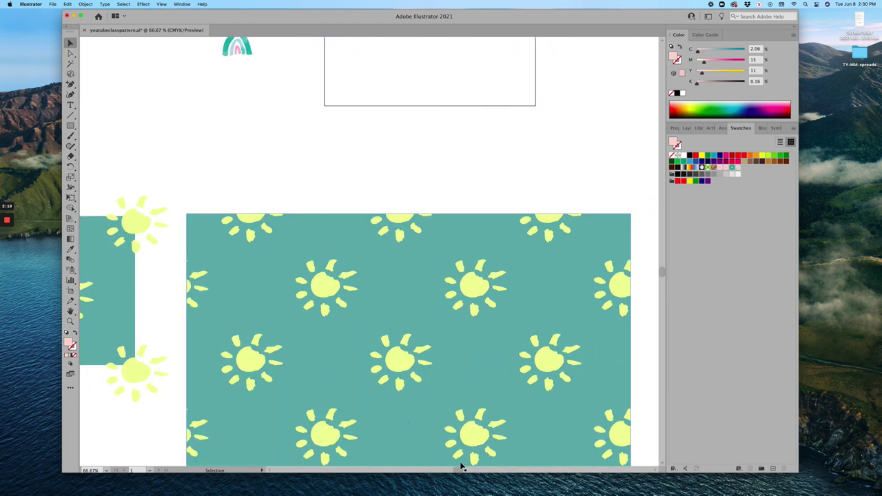
key(super+minus)
scroll(472, 411, down, 5)
scroll(473, 411, down, 4)
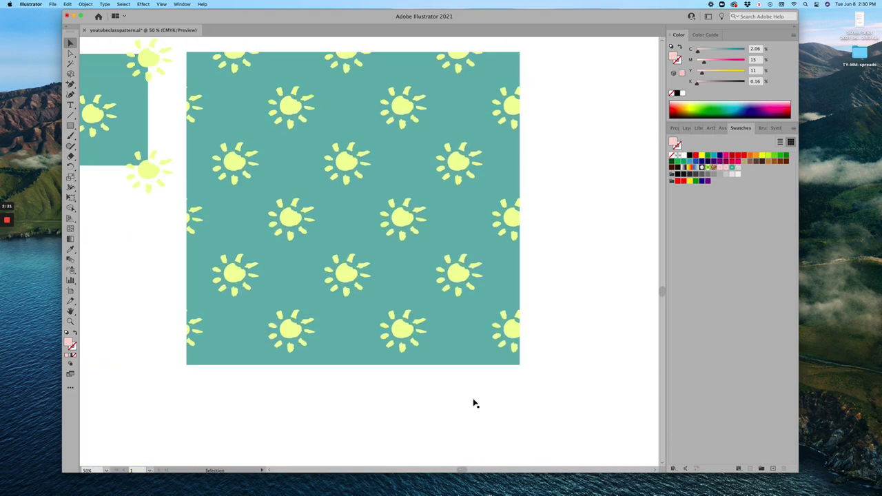
scroll(473, 404, up, 2)
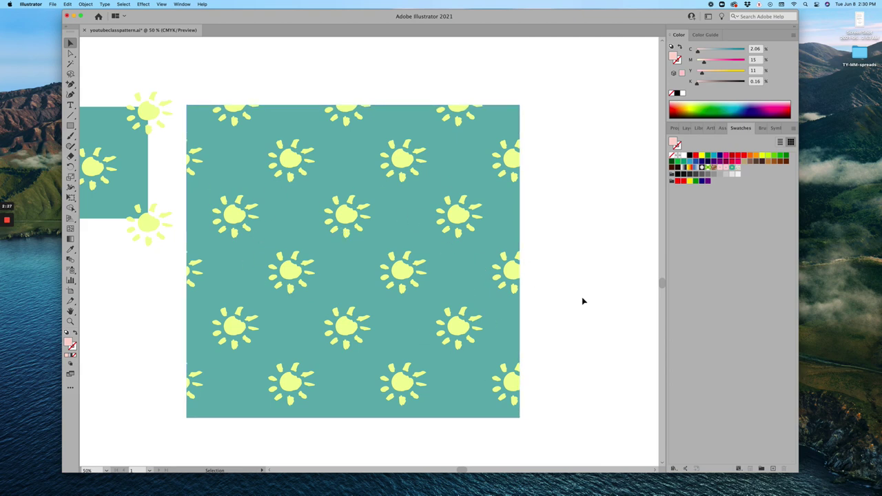
scroll(559, 311, up, 5)
scroll(559, 312, up, 4)
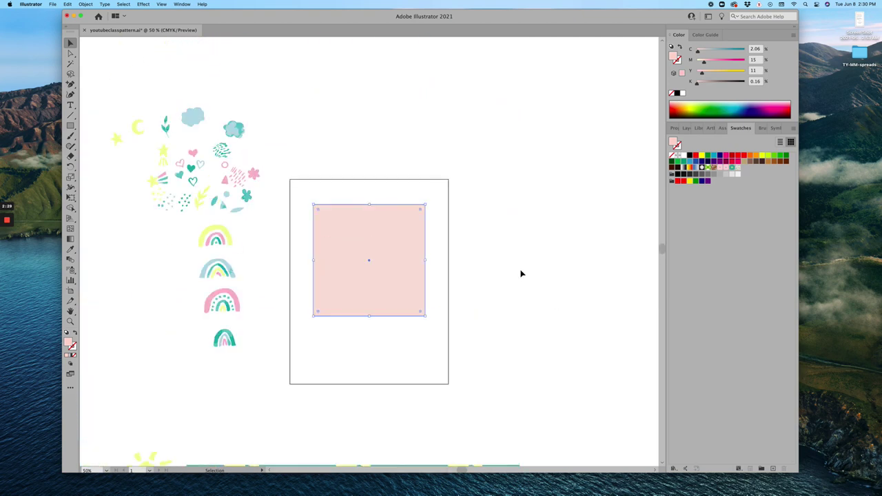
click(449, 228)
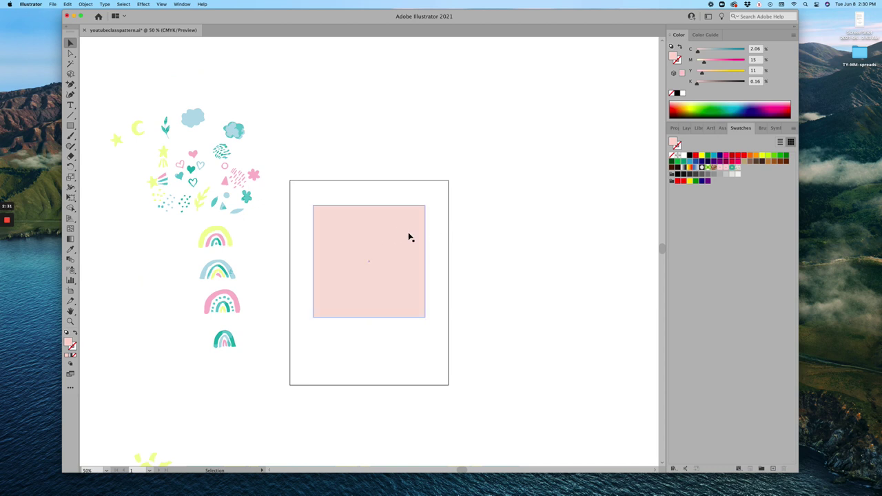
key(a)
click(409, 237)
key(super+equal)
key(super+equal)
key(super+minus)
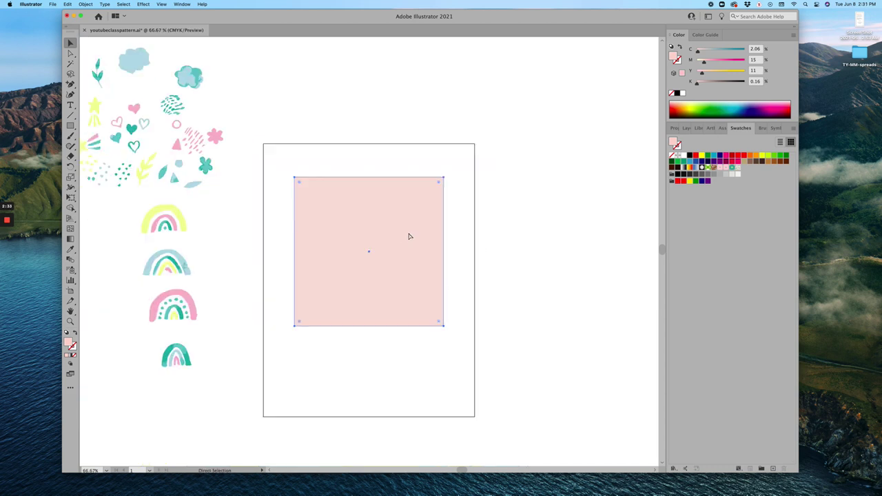
key(v)
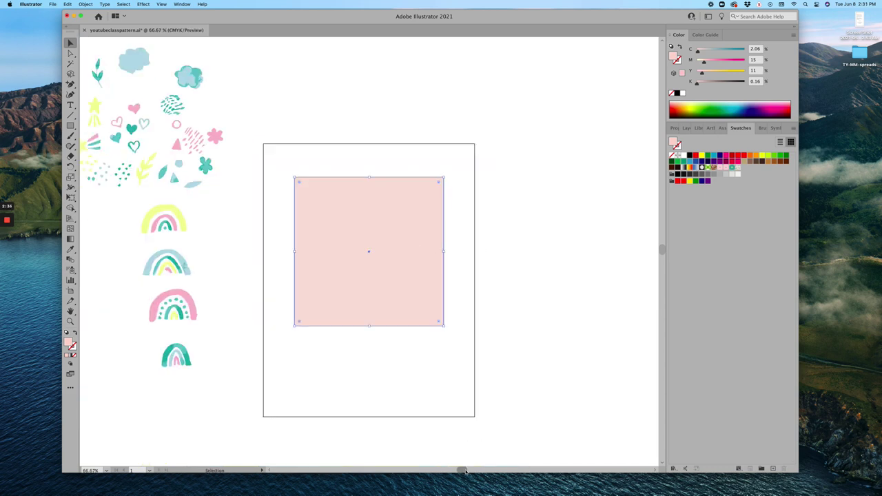
scroll(469, 469, left, 3)
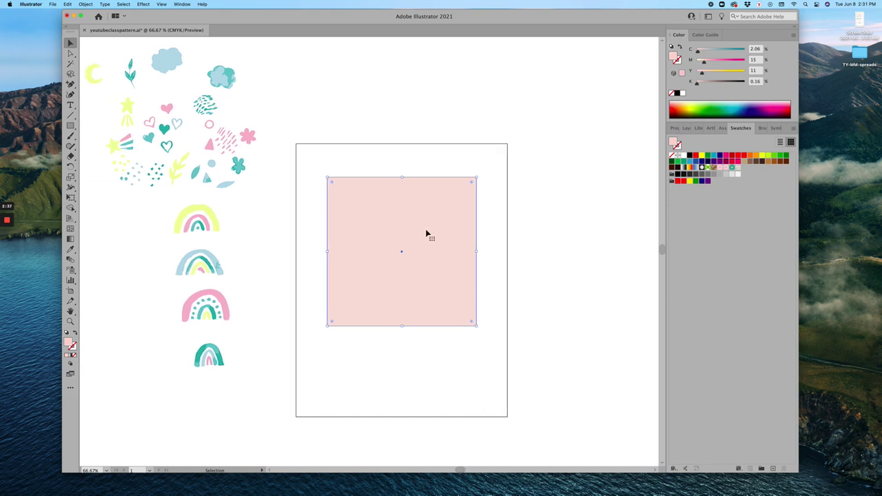
key(super+shift+a)
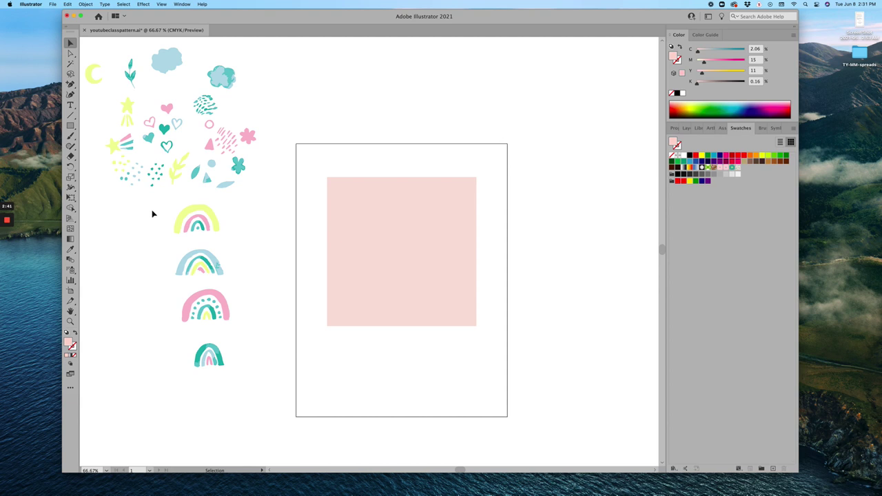
Move the pink-arched rainbow slightly left and down within the rainbow column beside the artboard, and deselect it
drag(153, 210, 220, 368)
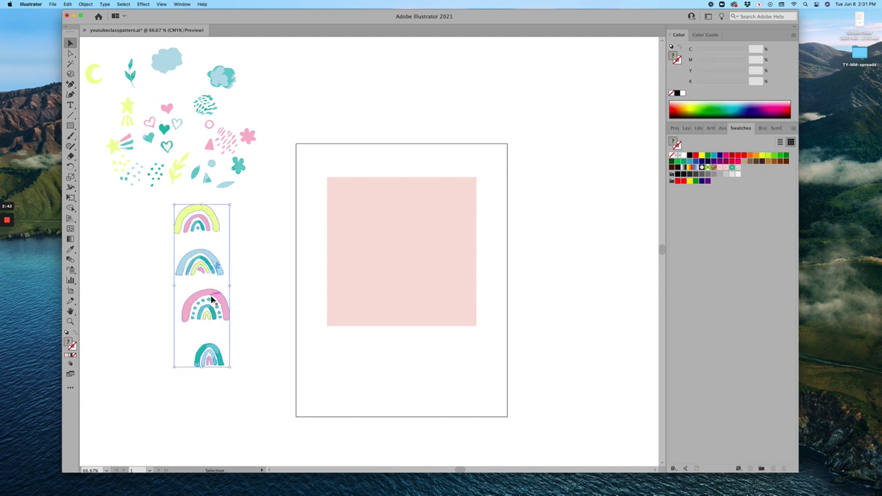
click(244, 282)
click(207, 297)
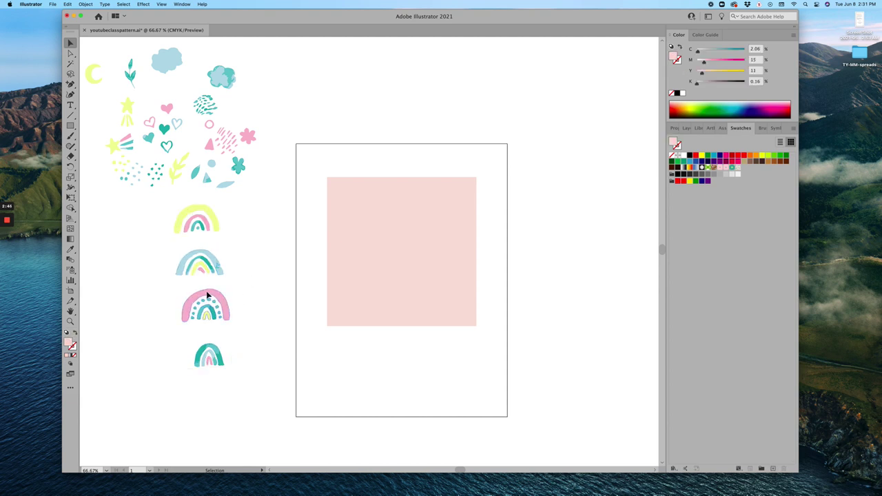
drag(207, 296, 186, 306)
click(274, 293)
Bring all four rainbows beside the artboard to the front of the stacking order and deselect them
drag(144, 205, 253, 403)
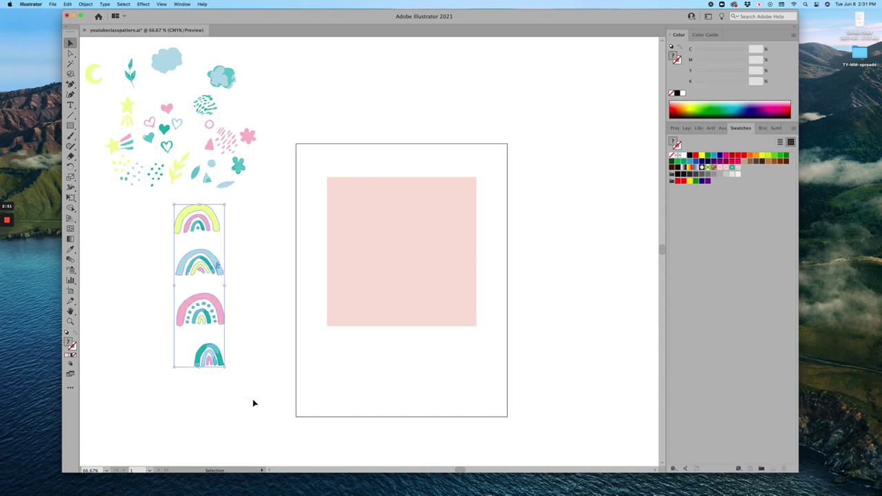
right_click(254, 302)
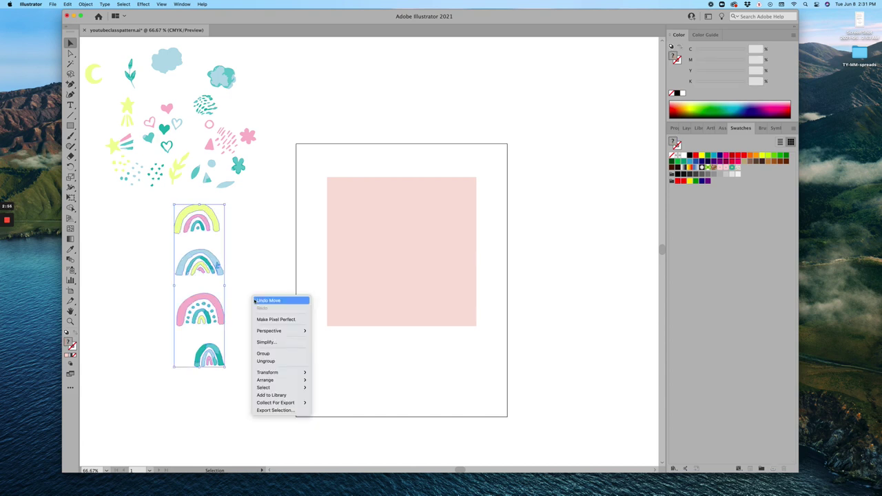
mouse_move(293, 375)
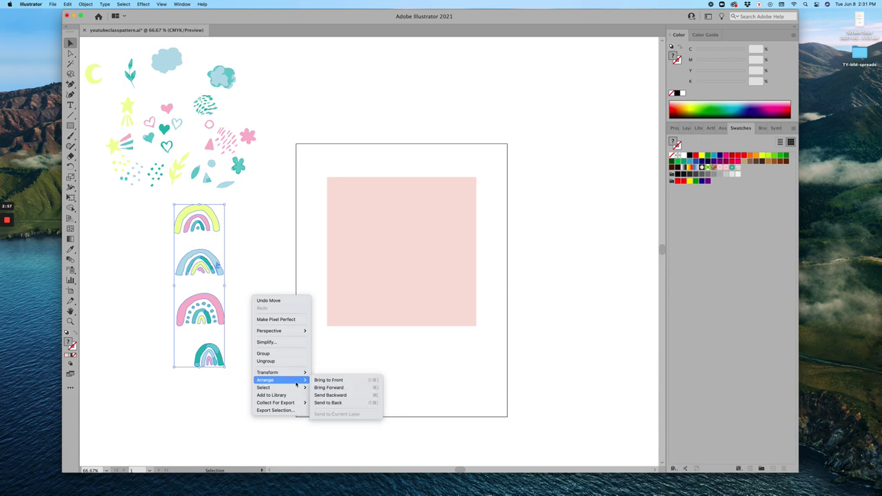
click(327, 381)
click(260, 368)
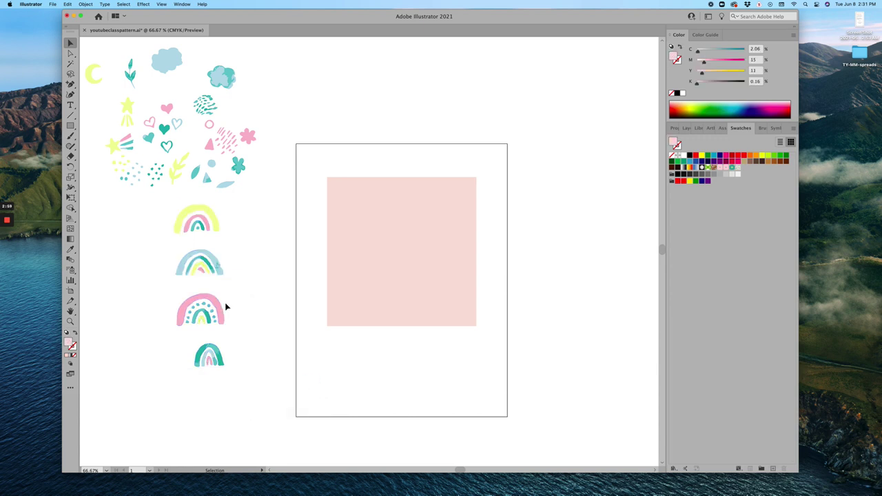
Try the pink-arched rainbow over the pink square's left edge and return it to the rainbow column
drag(226, 307, 361, 239)
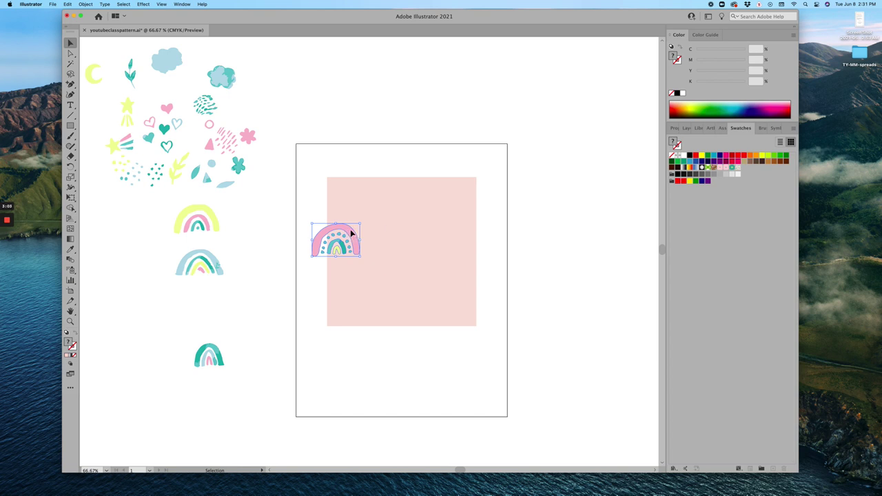
drag(352, 235, 221, 297)
Shift the blue-arched rainbow slightly down and left, and place the small green rainbow over the pink square's upper-left corner
drag(222, 263, 208, 280)
drag(221, 358, 340, 184)
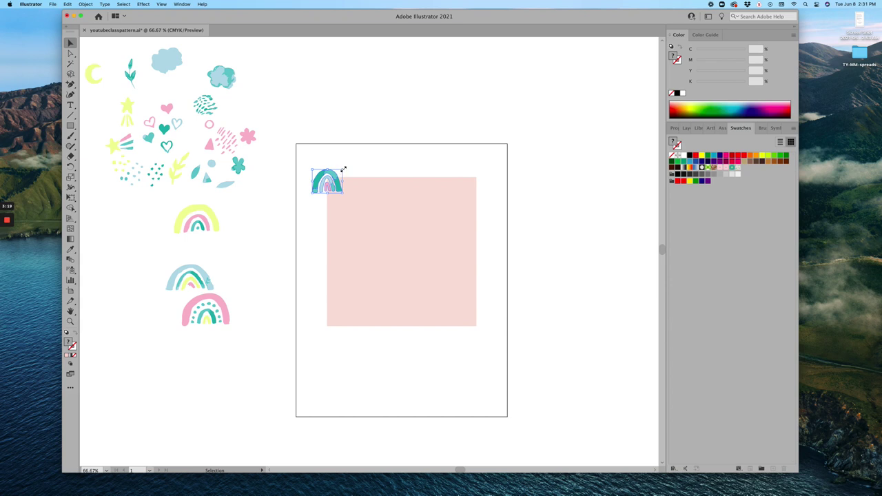
Enlarge the green rainbow proportionally and reposition it over the pink square's upper-left corner
key(shift)
drag(343, 168, 458, 158)
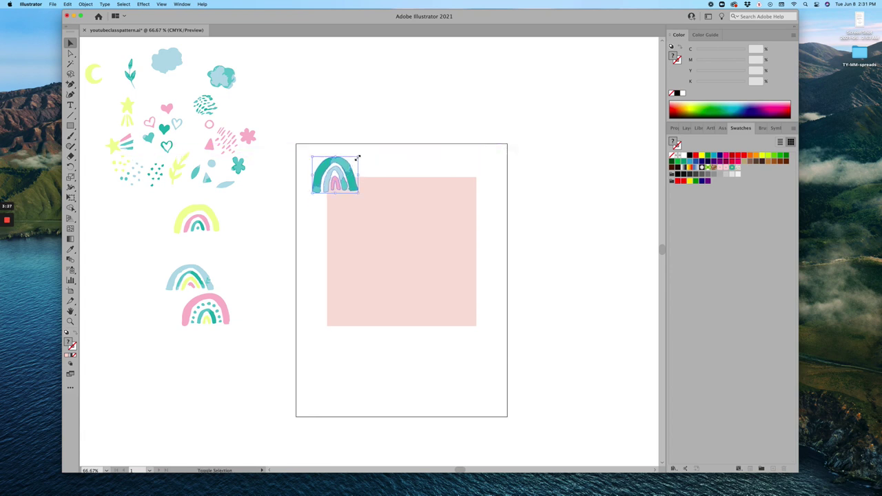
drag(358, 157, 356, 176)
click(384, 169)
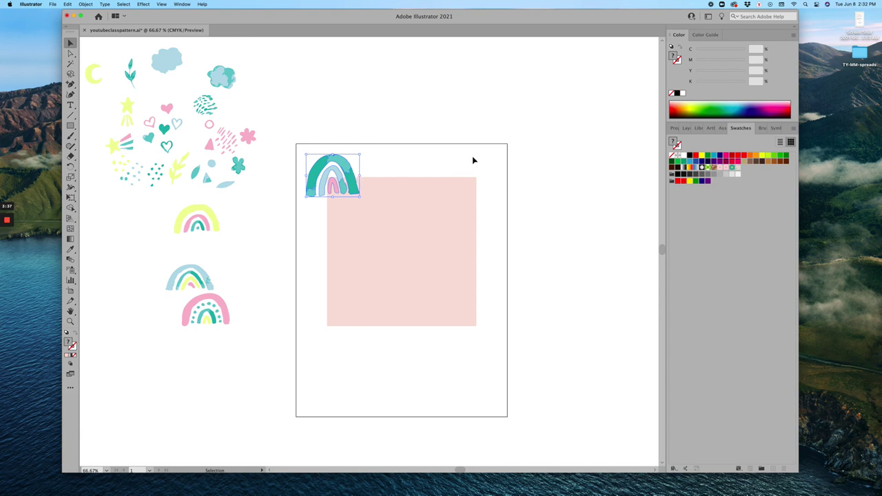
Copy the green rainbow to the pink square's upper-right corner with Move, 6 in horizontally and 0 in vertically, and deselect it
right_click(385, 168)
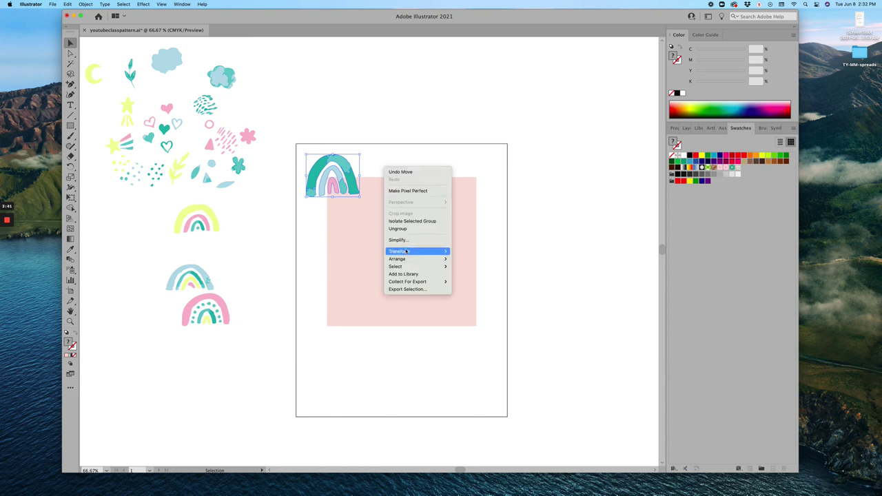
mouse_move(406, 254)
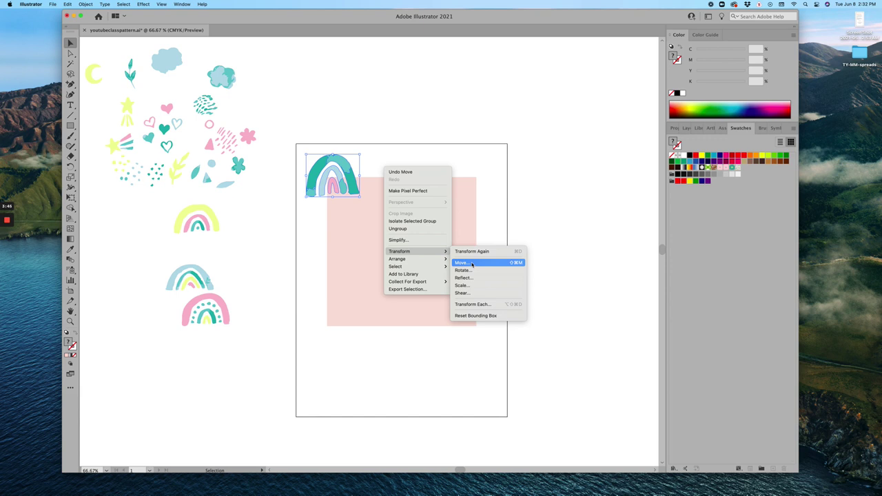
click(472, 265)
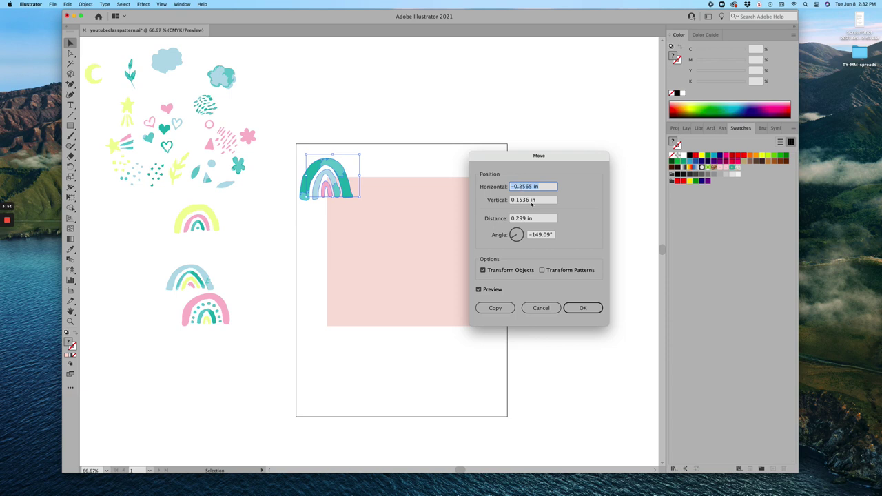
key(Tab)
key(shift+Tab)
text(6)
key(Tab)
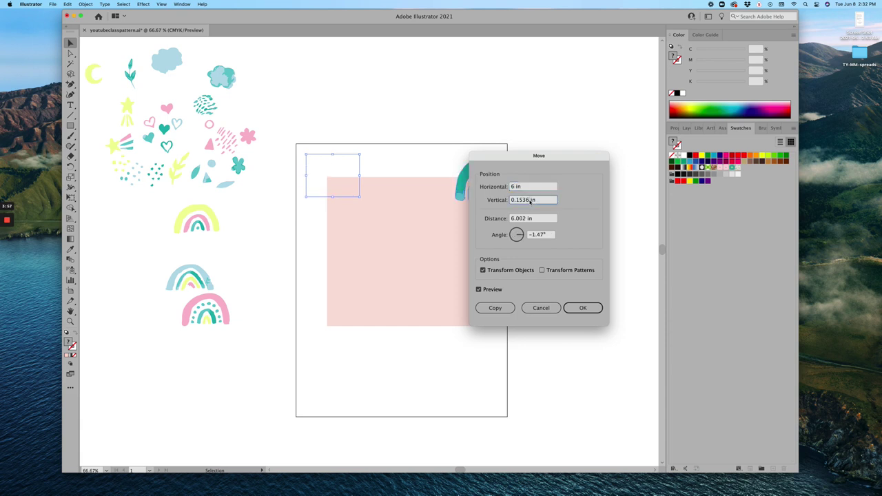
text(0)
click(537, 191)
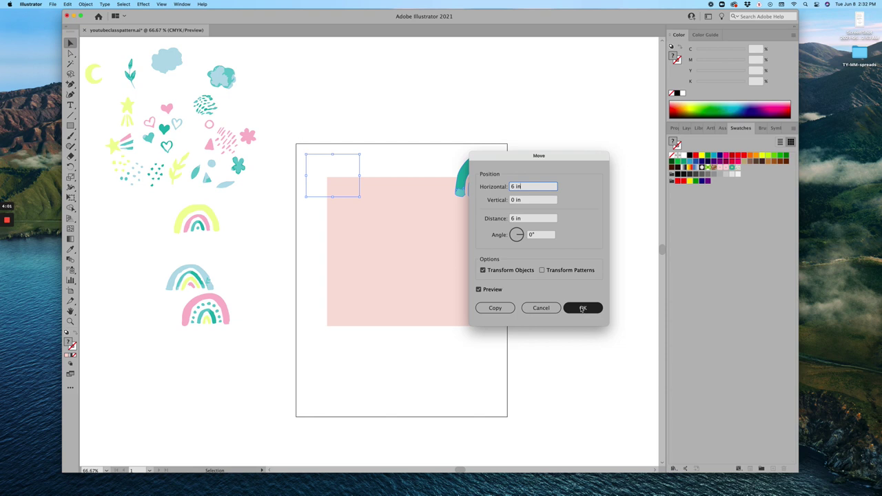
drag(543, 158, 588, 152)
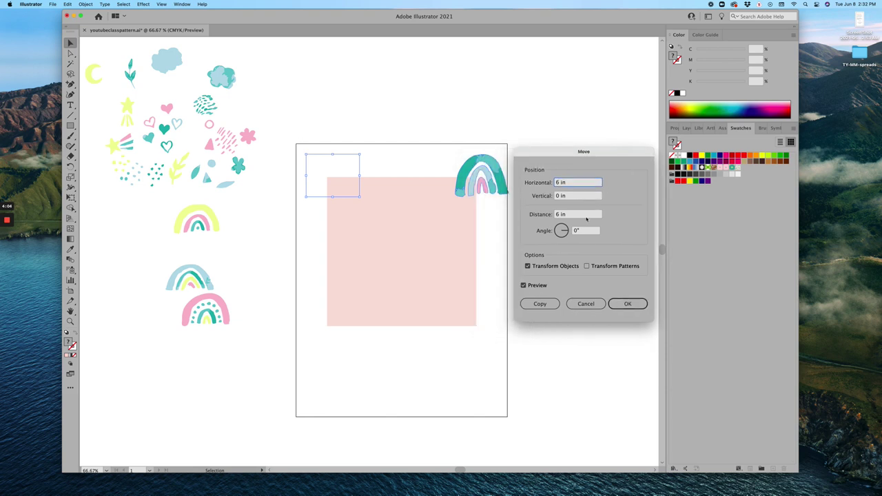
click(524, 285)
click(524, 285)
click(541, 304)
click(570, 248)
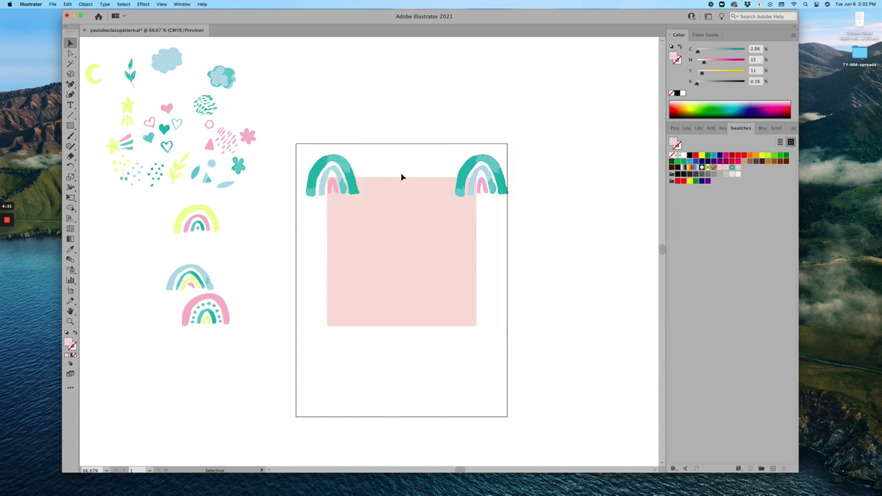
Copy both upper corner rainbows to the pink square's lower corners with Move, 0 in horizontally and 6 in vertically, and deselect them
scroll(420, 304, right, 3)
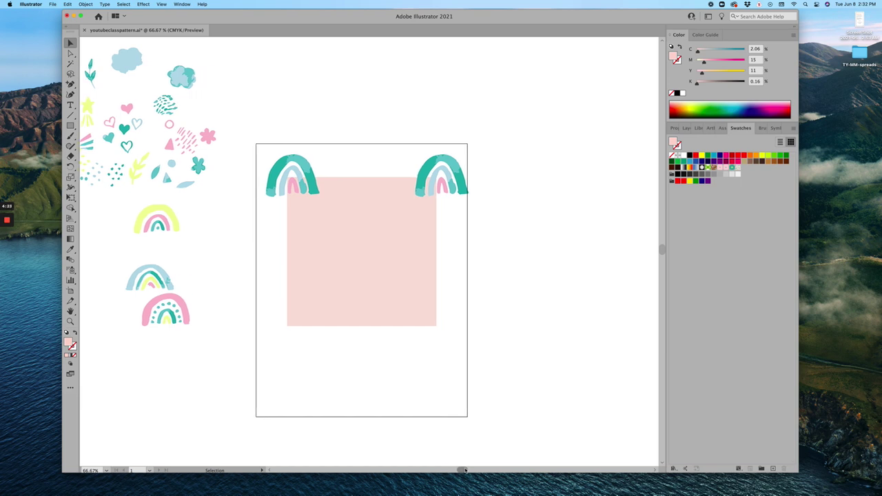
drag(237, 125, 502, 194)
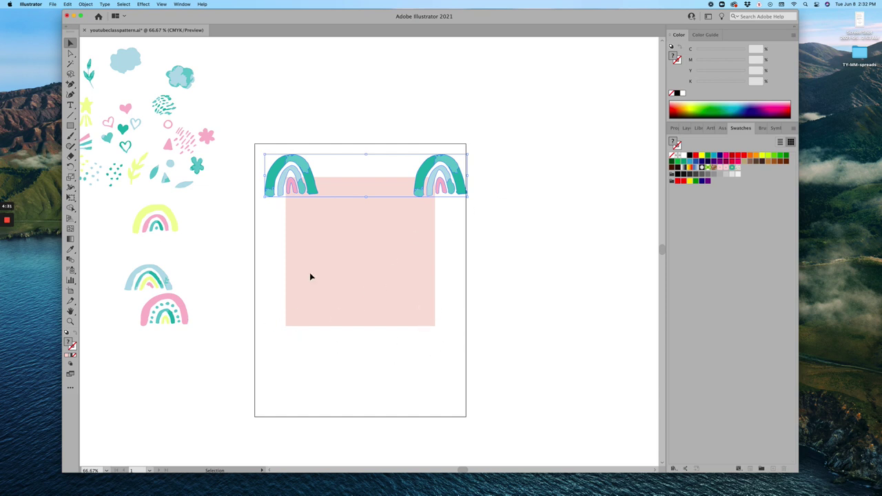
right_click(523, 277)
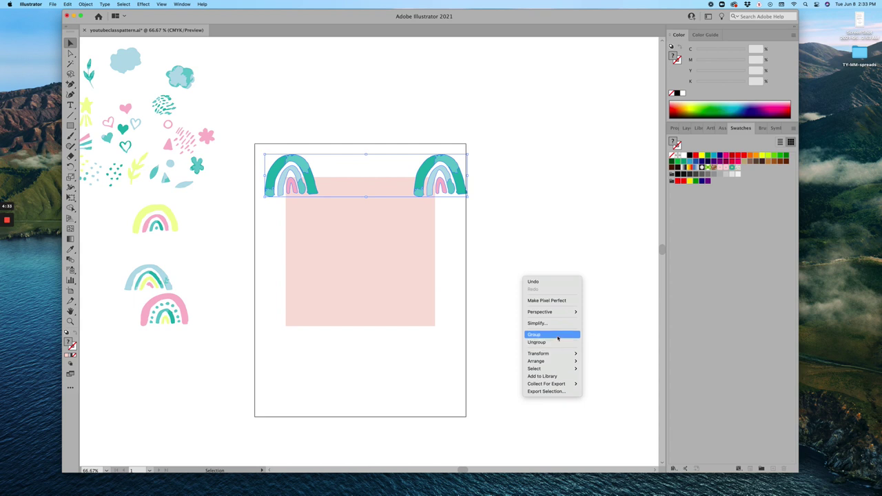
mouse_move(557, 355)
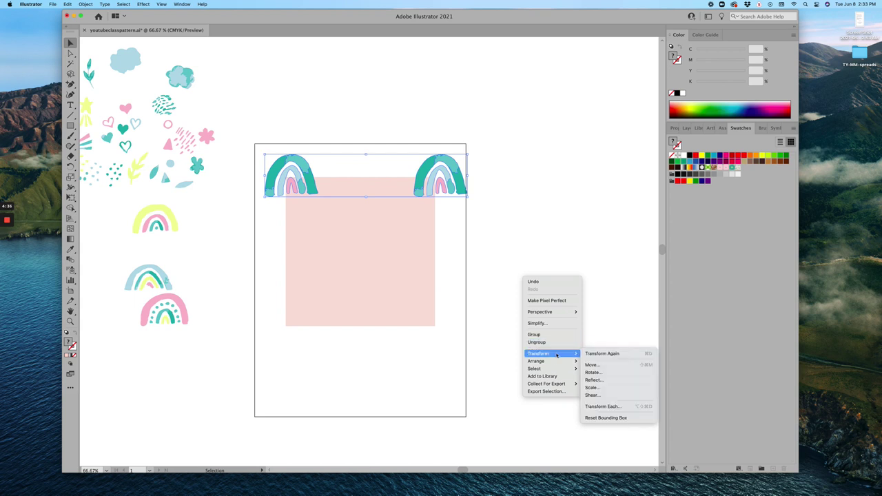
click(604, 367)
drag(603, 153, 586, 153)
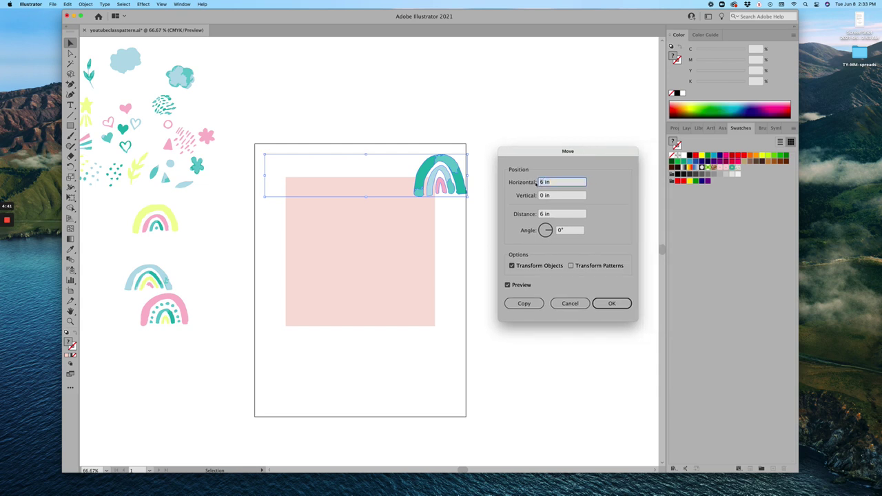
text(0)
key(Tab)
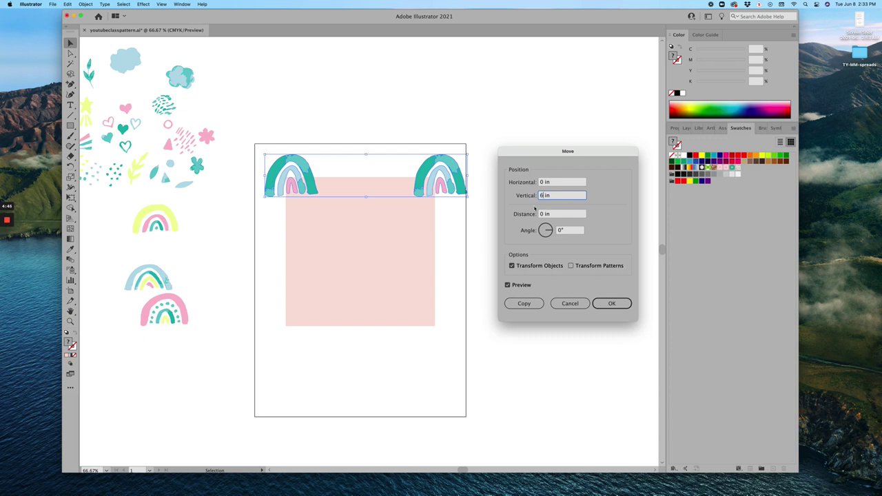
click(524, 303)
click(528, 262)
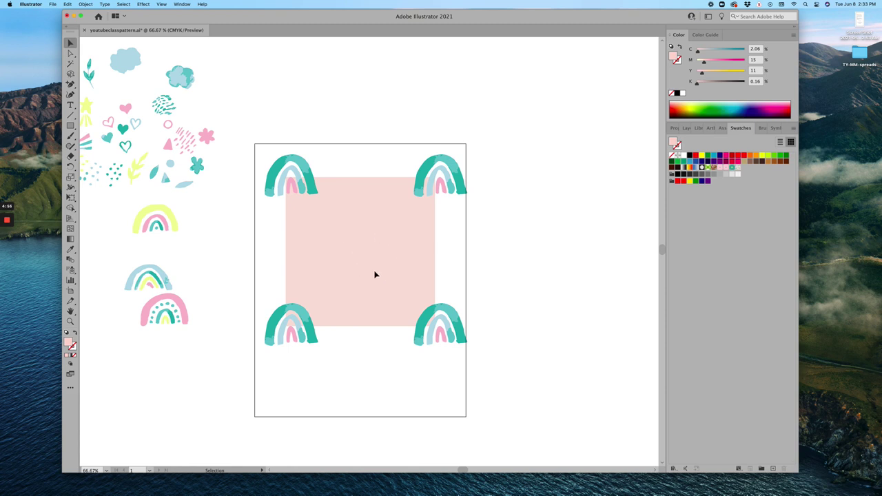
Copy the upper-left corner rainbow into the pink square's centre with Move, 3 in horizontally and 3 in vertically, and deselect it
click(301, 163)
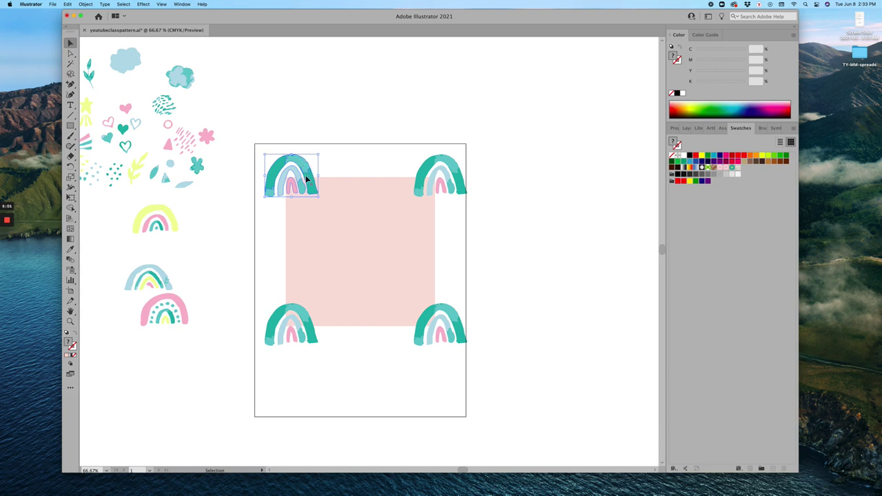
click(452, 169)
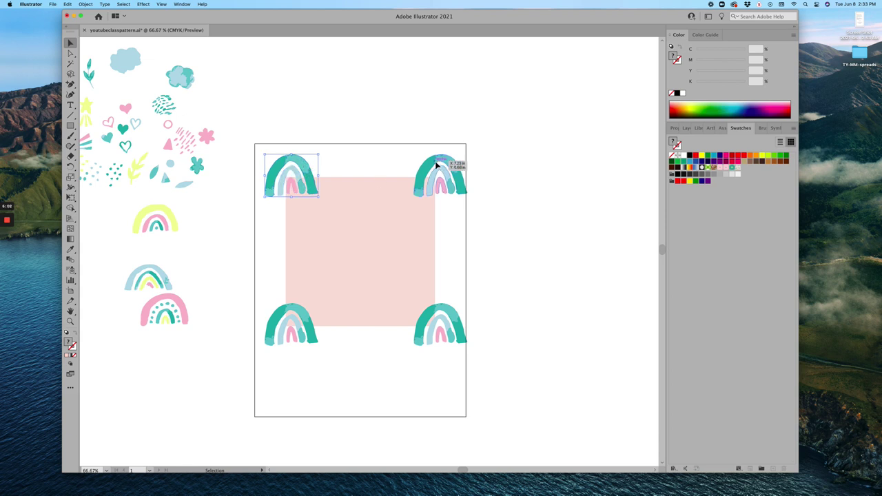
click(295, 335)
click(428, 333)
click(292, 172)
right_click(358, 205)
mouse_move(404, 300)
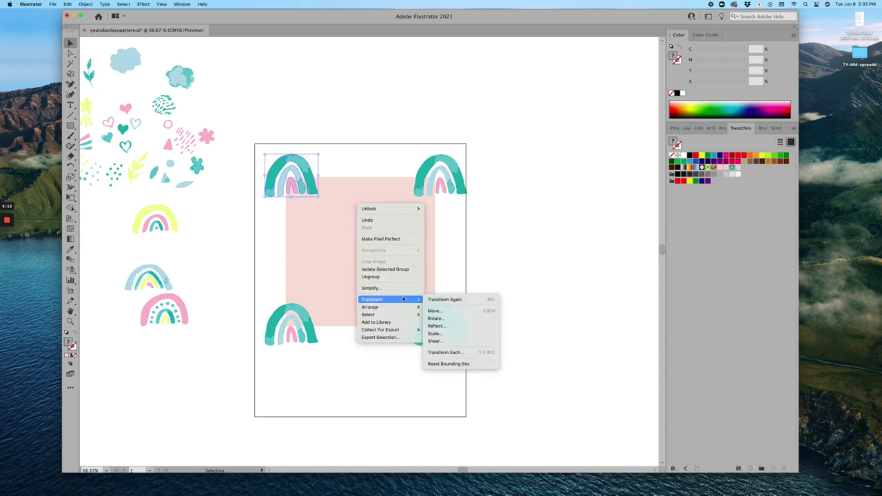
click(436, 311)
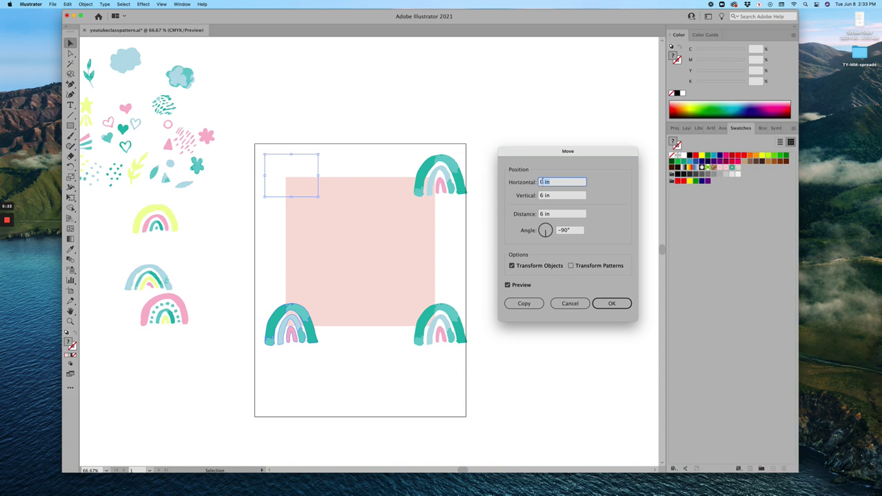
click(541, 181)
key(Tab)
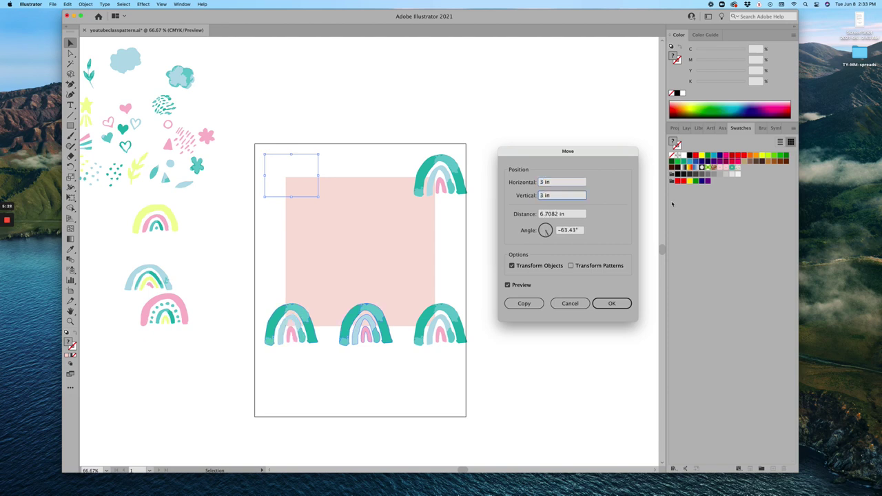
click(535, 305)
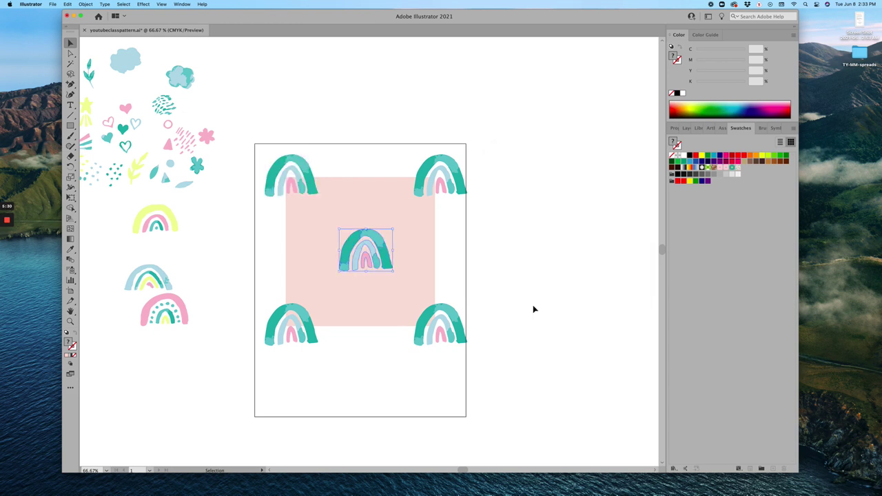
click(536, 256)
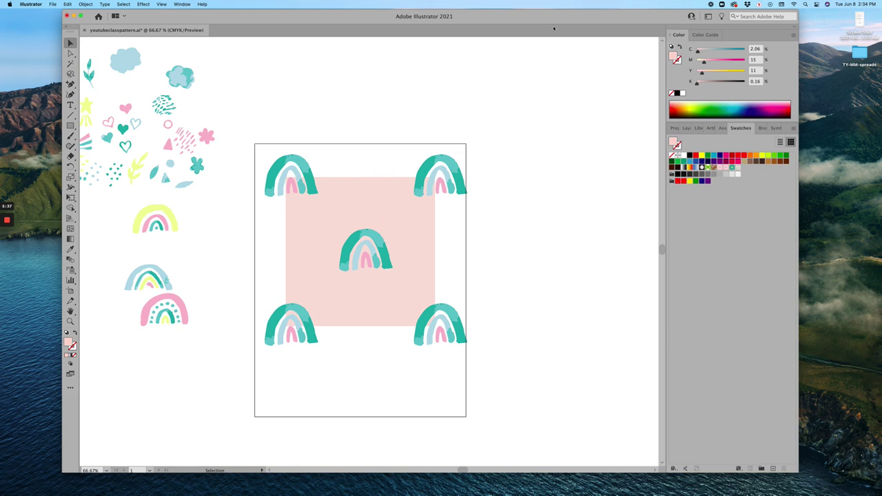
Unlock all objects and check that the pink square can be selected
click(85, 4)
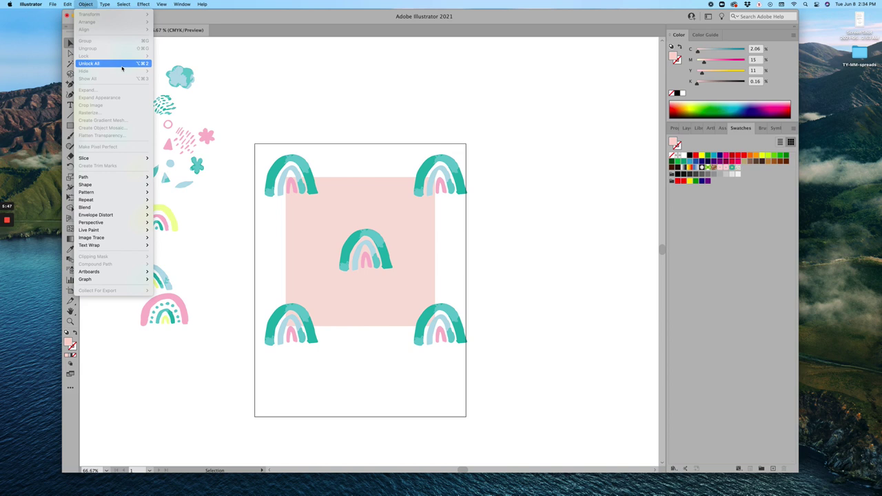
click(121, 66)
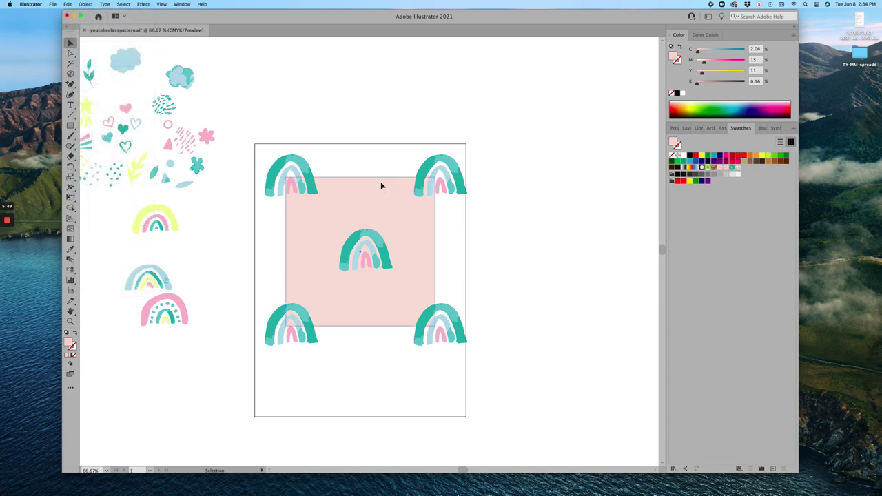
click(349, 142)
click(402, 213)
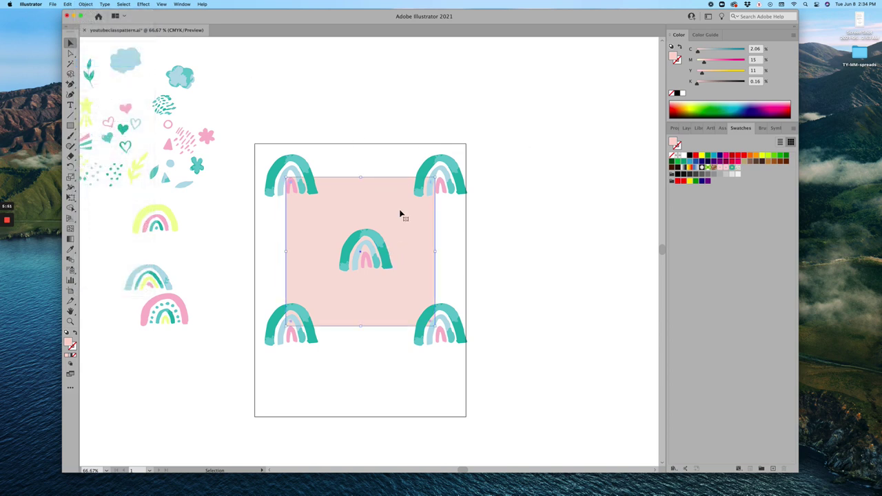
click(531, 251)
Paste a copy of the pink square in place behind it, remove the copy's fill, and deselect it
click(345, 216)
click(673, 94)
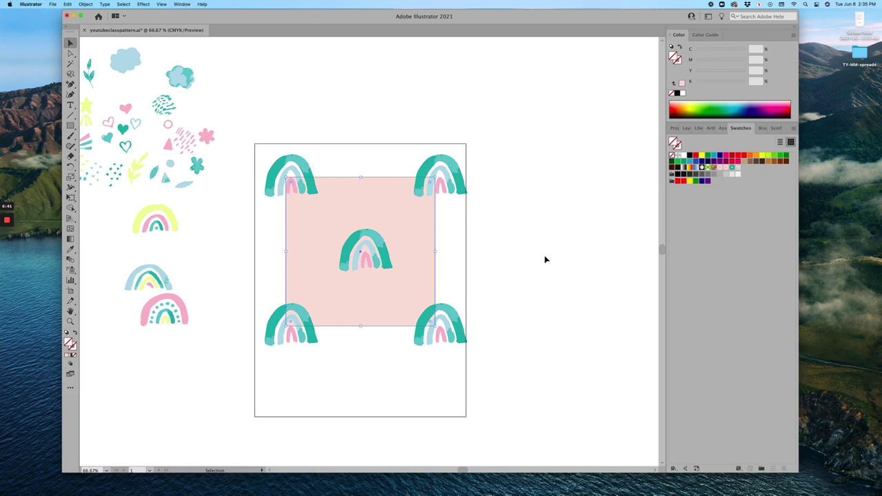
click(602, 246)
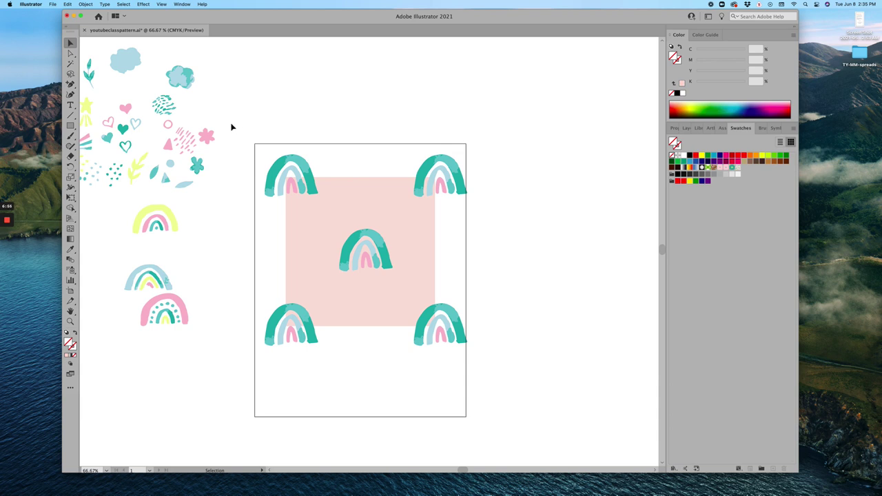
Select both squares with all five green rainbows and add them to the Swatches as a pattern swatch
scroll(238, 131, up, 1)
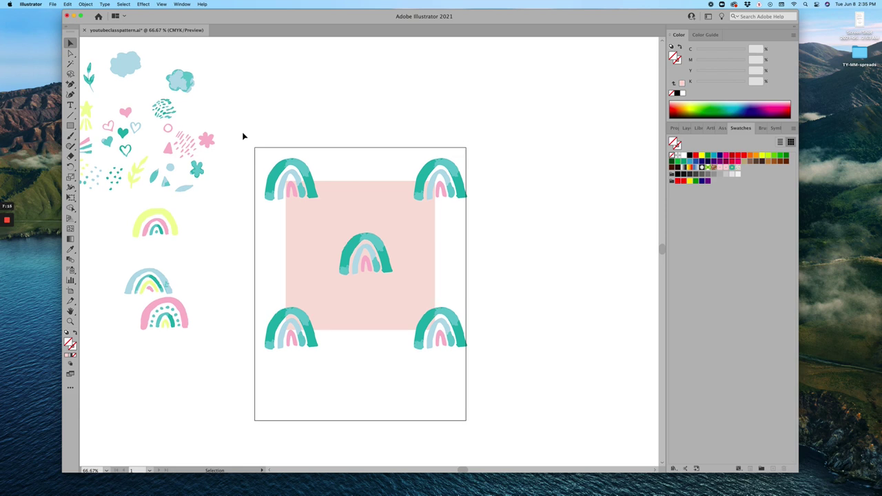
drag(242, 135, 522, 386)
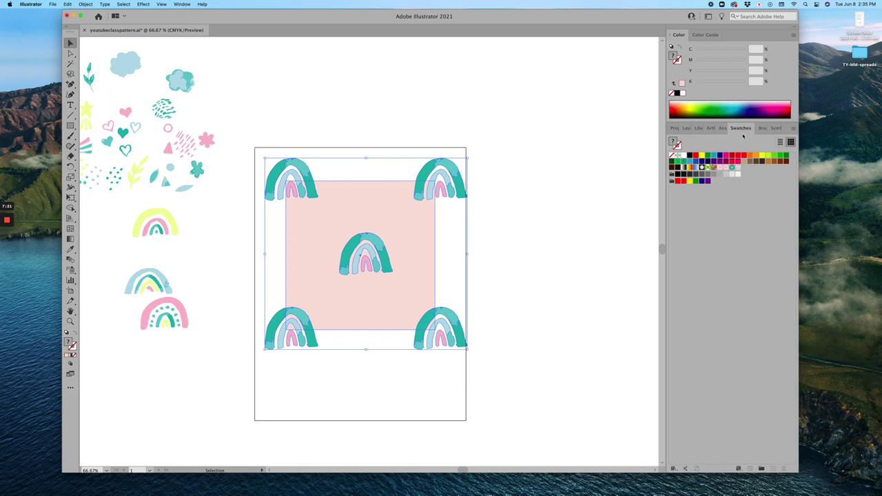
click(184, 4)
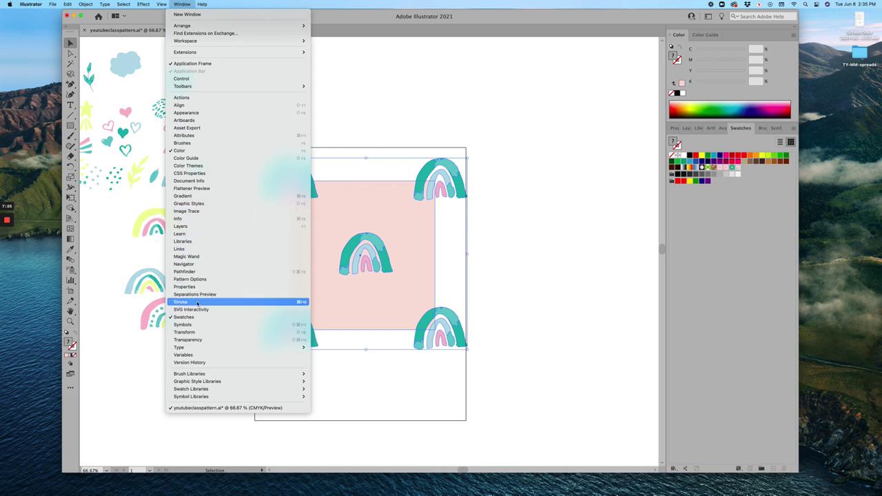
click(502, 289)
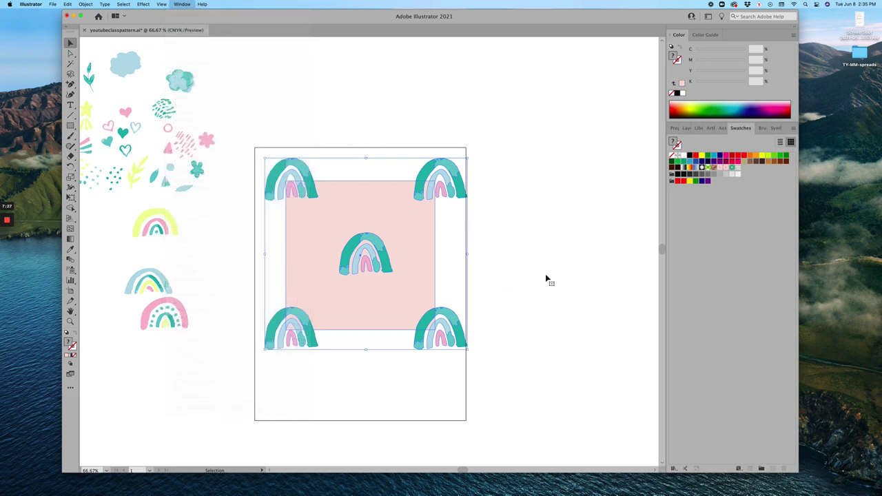
drag(394, 232, 743, 174)
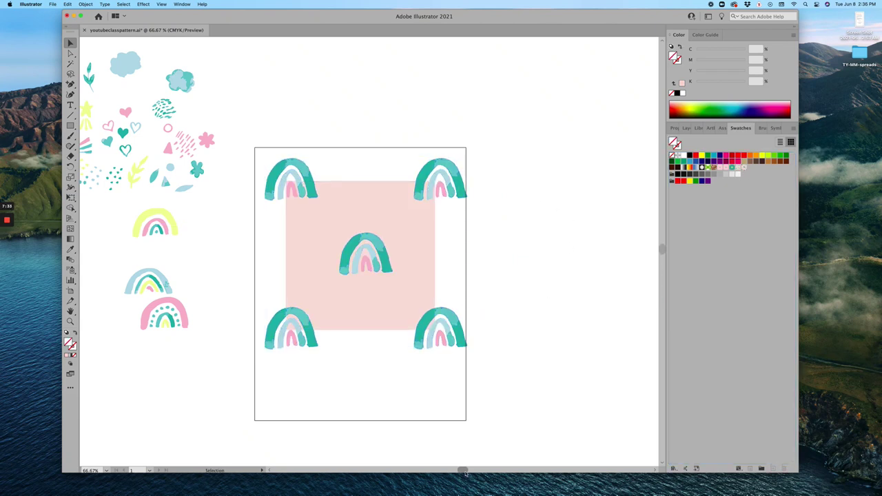
Draw a rectangle about 22 by 17.7 in beside the artboard, fill it with the new rainbow pattern swatch, and deselect it
drag(466, 472, 482, 472)
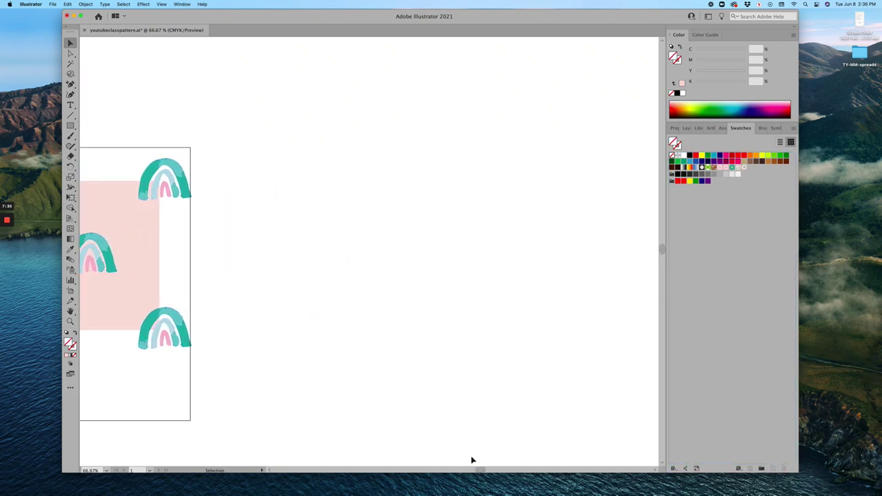
key(super+minus)
key(super+minus)
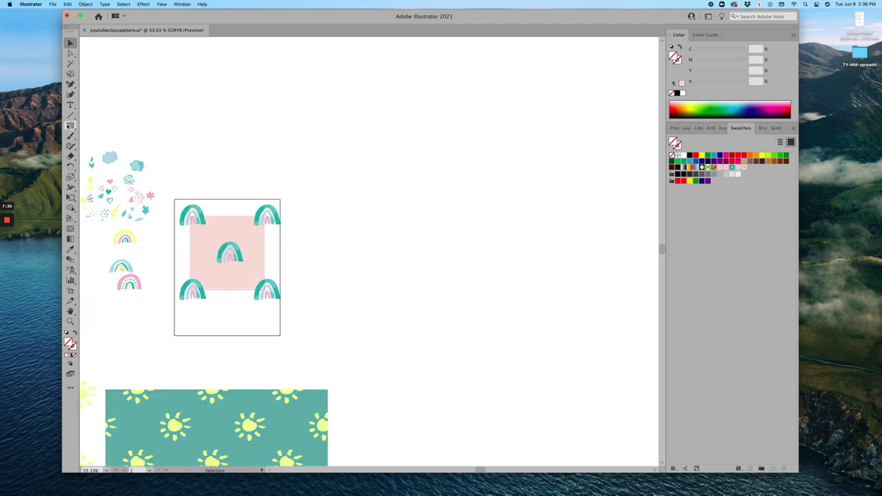
click(70, 126)
drag(309, 150, 583, 368)
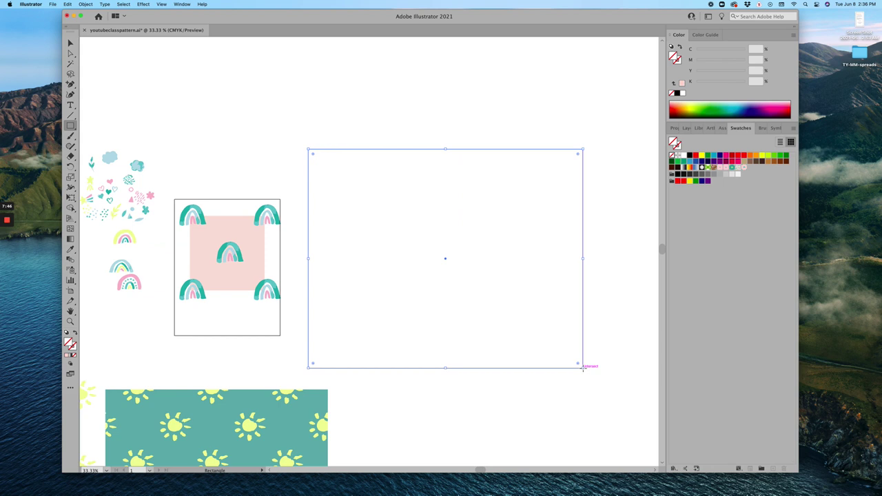
click(745, 171)
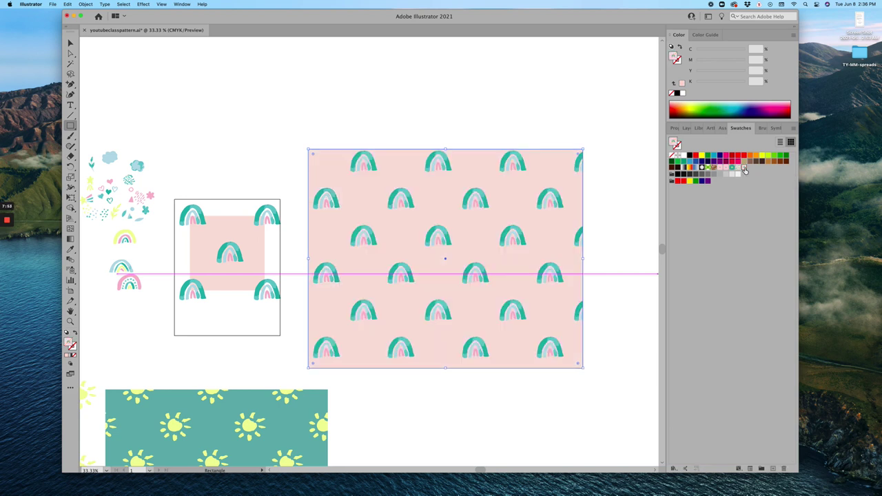
key(v)
click(446, 109)
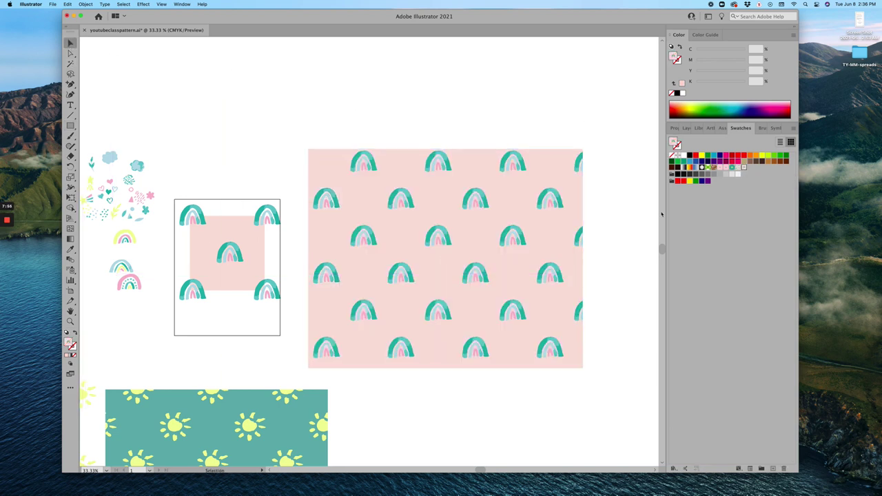
Inspect the repeat in the pattern-filled test rectangle and delete the rectangle
click(507, 195)
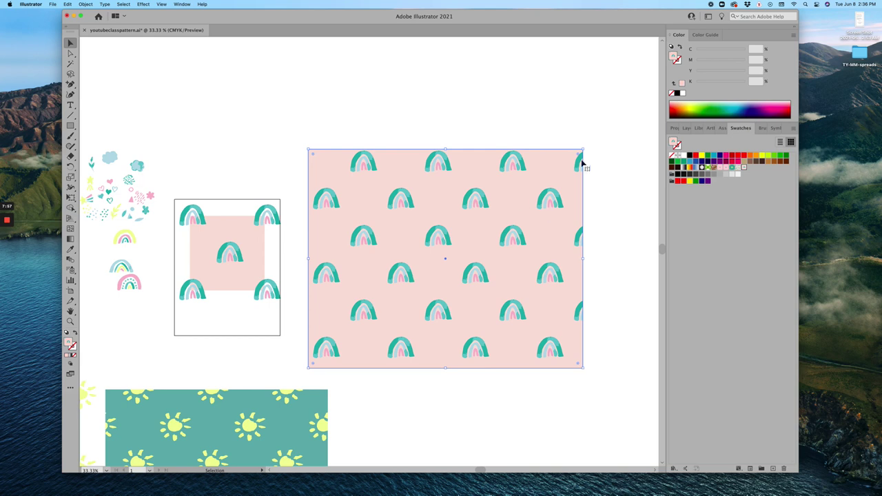
scroll(595, 288, up, 2)
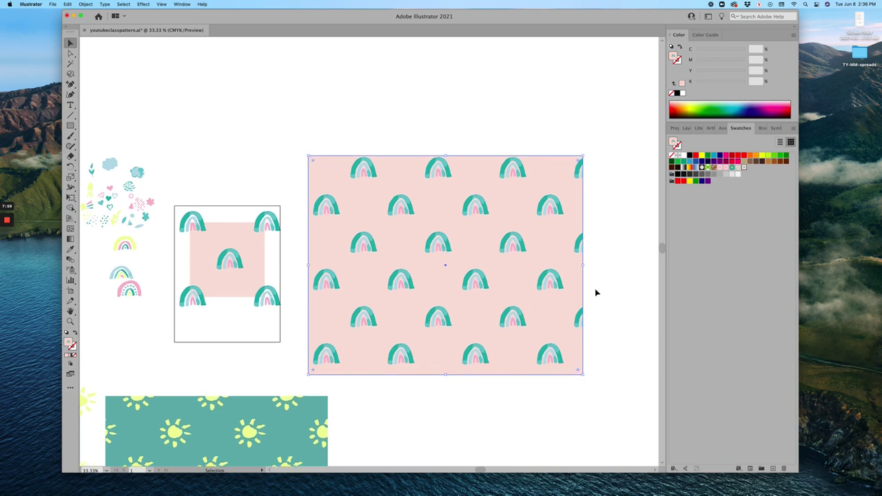
scroll(414, 273, down, 5)
scroll(452, 261, up, 3)
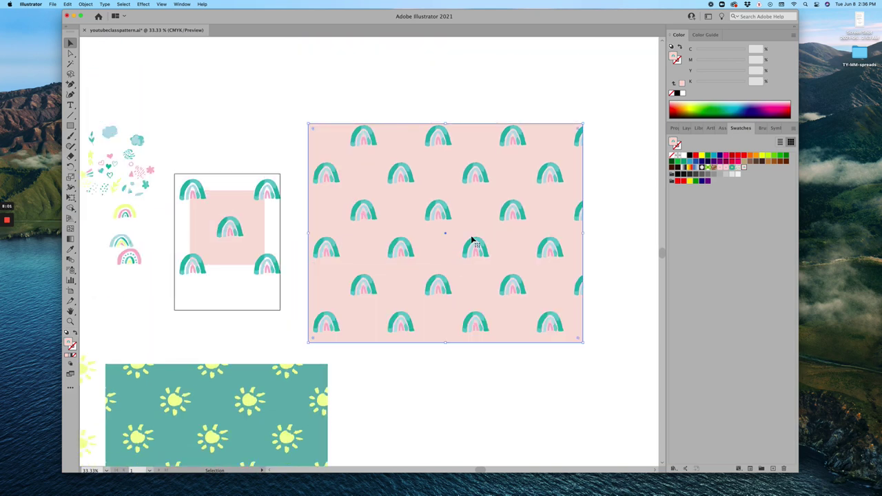
key(Delete)
Try a 12 by 12 in pattern-filled square beside the artboard and delete it
key(m)
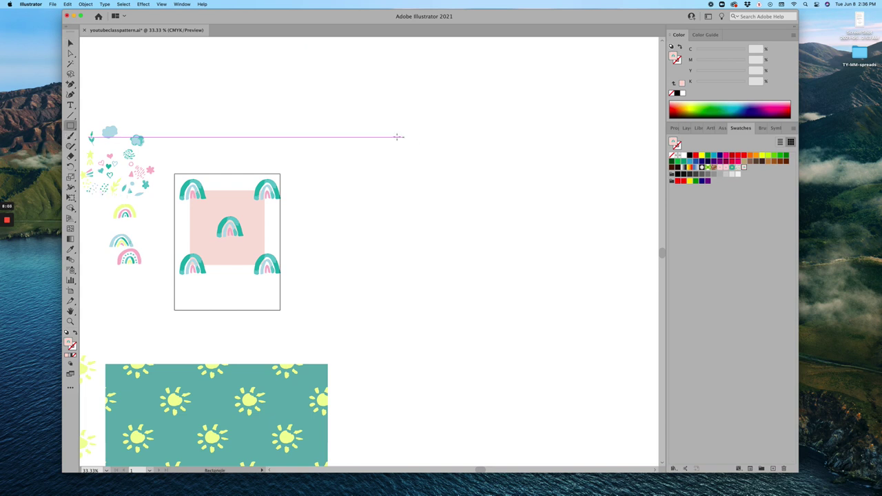
click(414, 165)
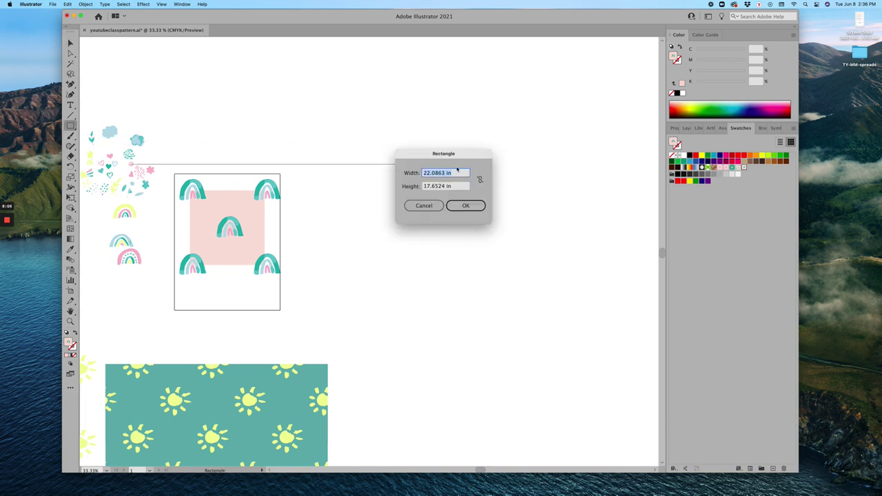
text(12)
click(448, 189)
double_click(447, 189)
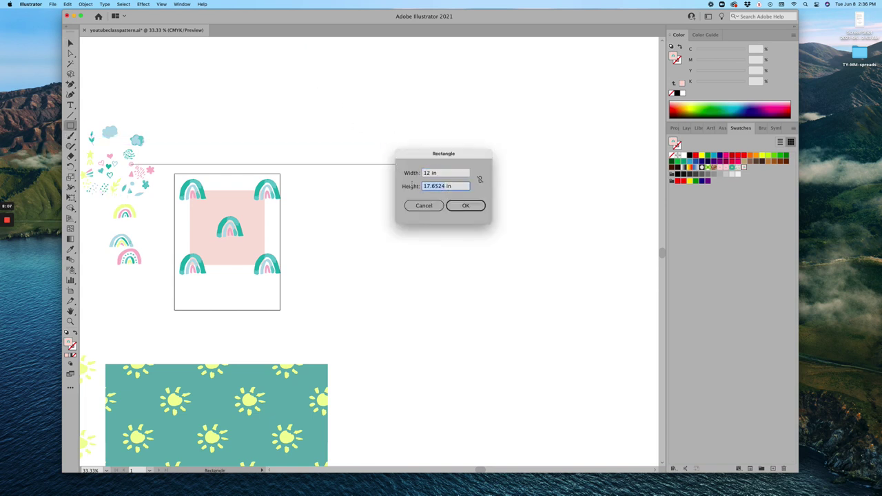
text(12)
click(478, 206)
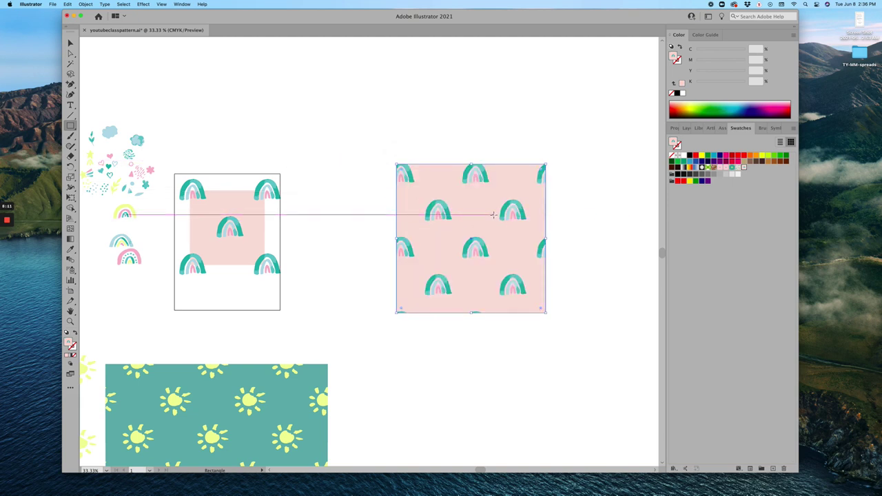
key(Delete)
Create a 24 by 24 in square filled with the rainbow pattern
click(444, 144)
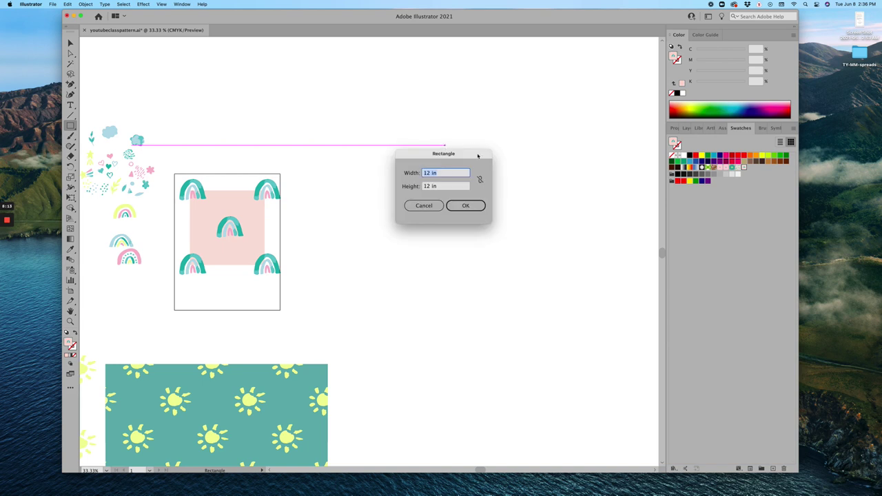
text(24)
click(433, 187)
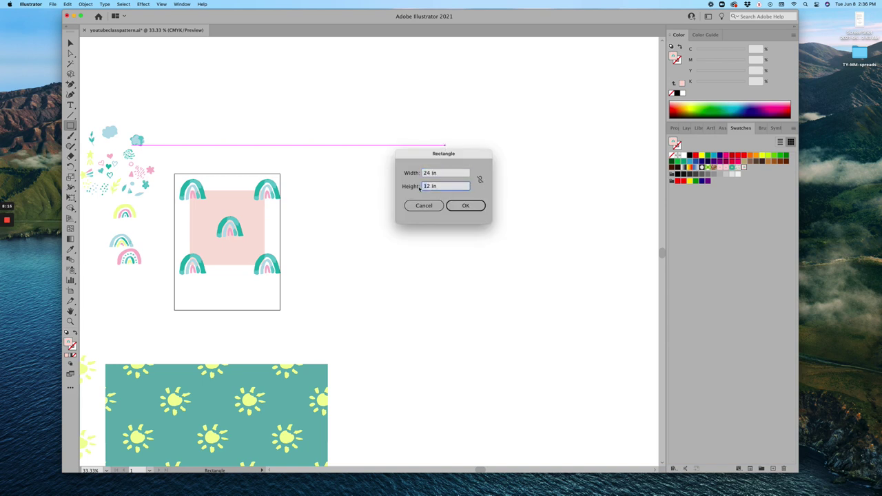
key(BackSpace)
key(BackSpace)
text(24)
click(467, 205)
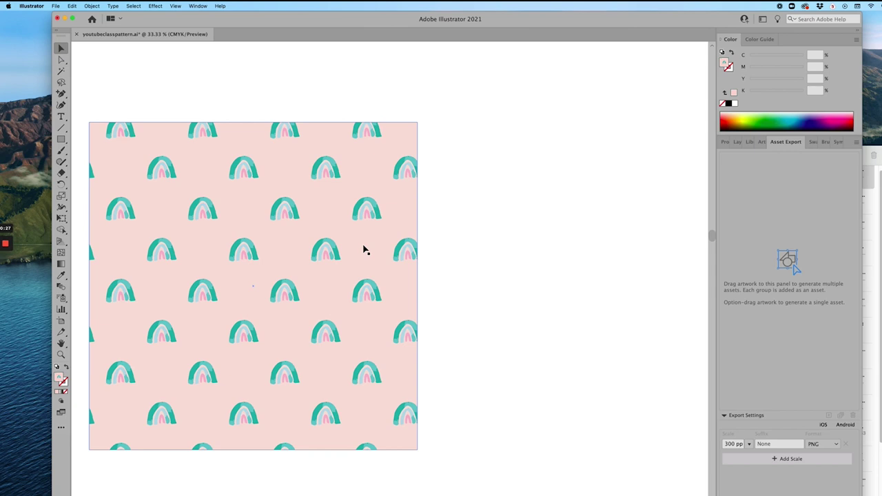
Compare the large pattern-filled square with the five-rainbow tile artwork on the artboard
scroll(333, 344, down, 10)
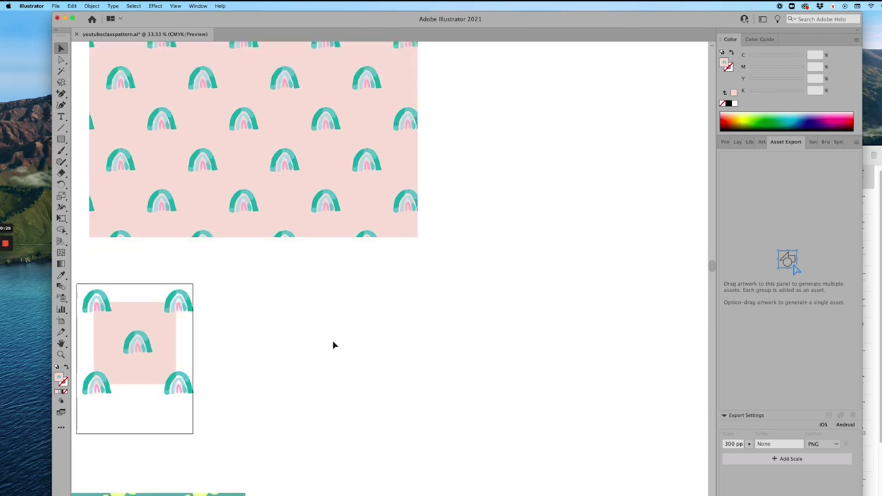
scroll(360, 437, up, 6)
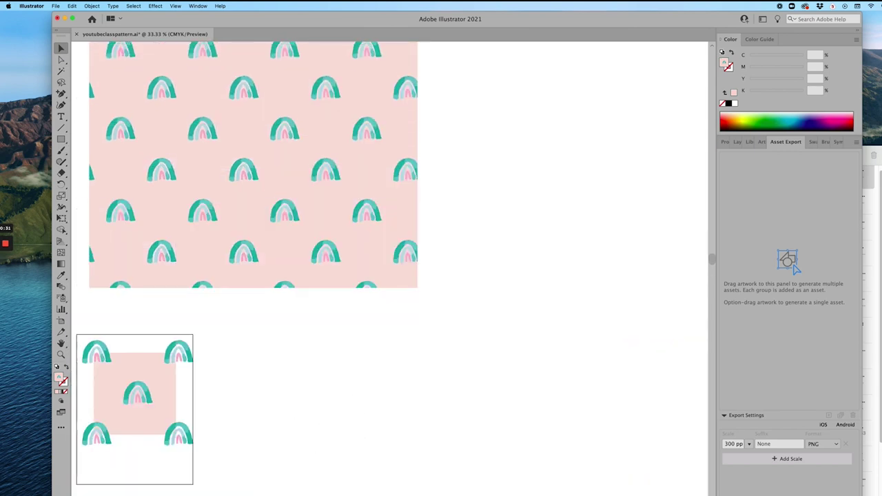
scroll(139, 336, left, 2)
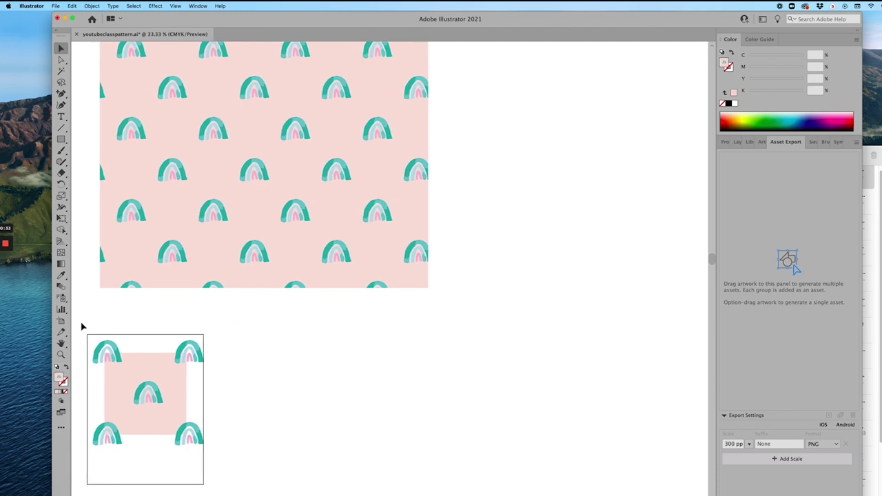
drag(81, 327, 235, 461)
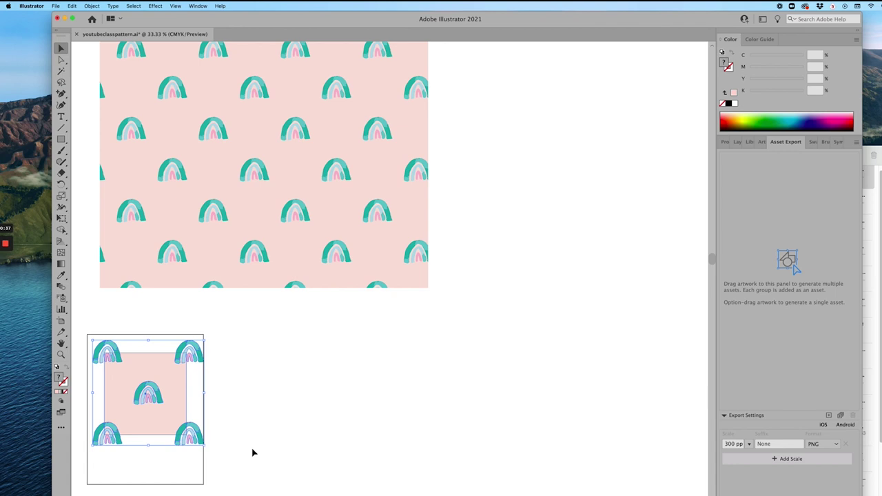
click(253, 453)
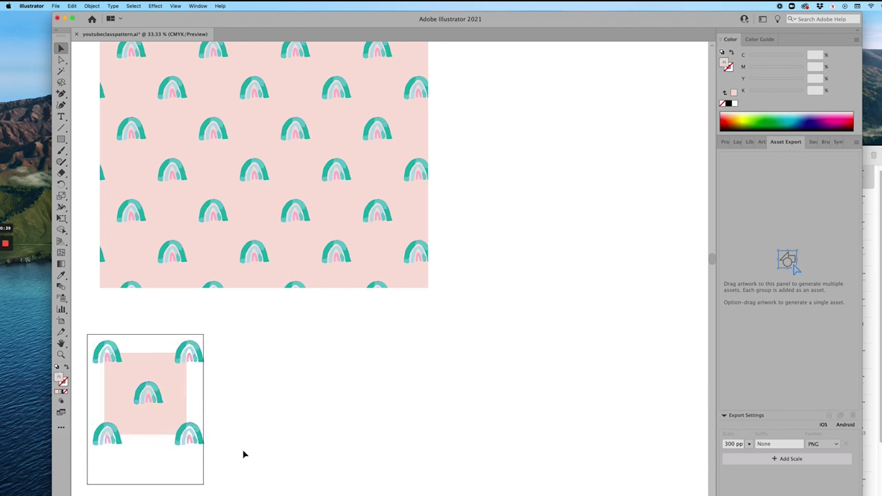
scroll(288, 307, up, 3)
scroll(289, 312, up, 1)
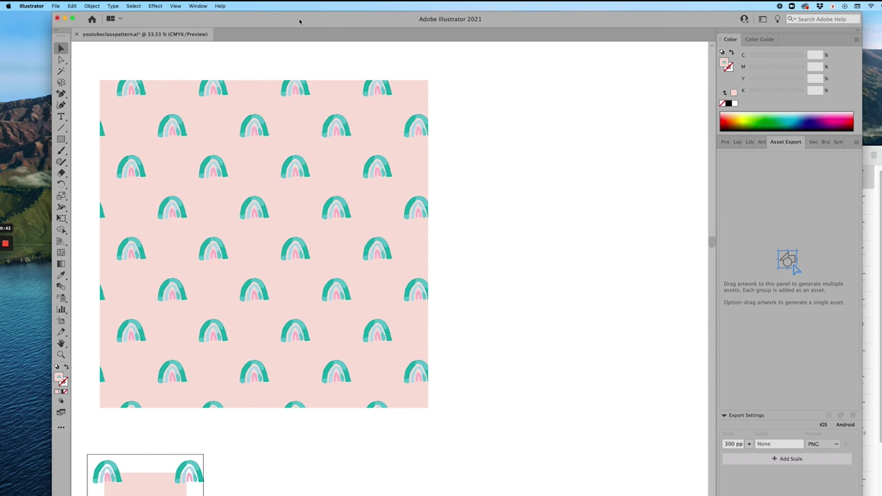
Show Asset Export as a floating panel beside the large pattern-filled square
click(343, 187)
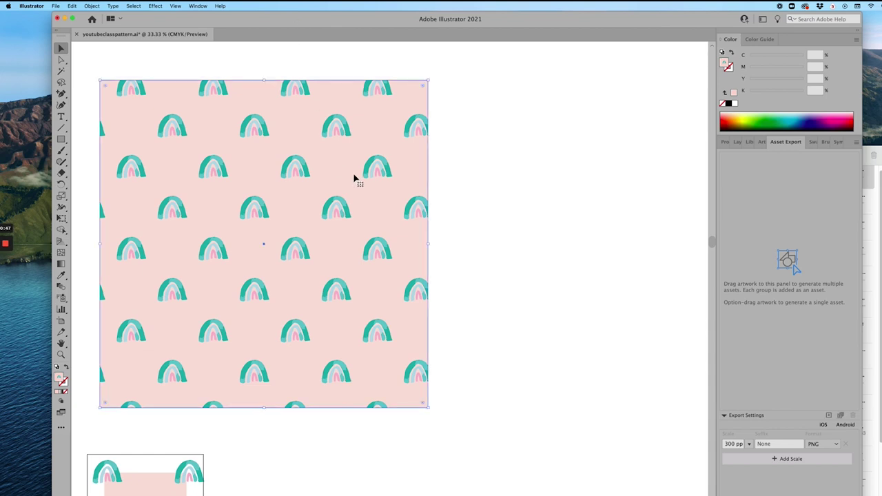
click(198, 6)
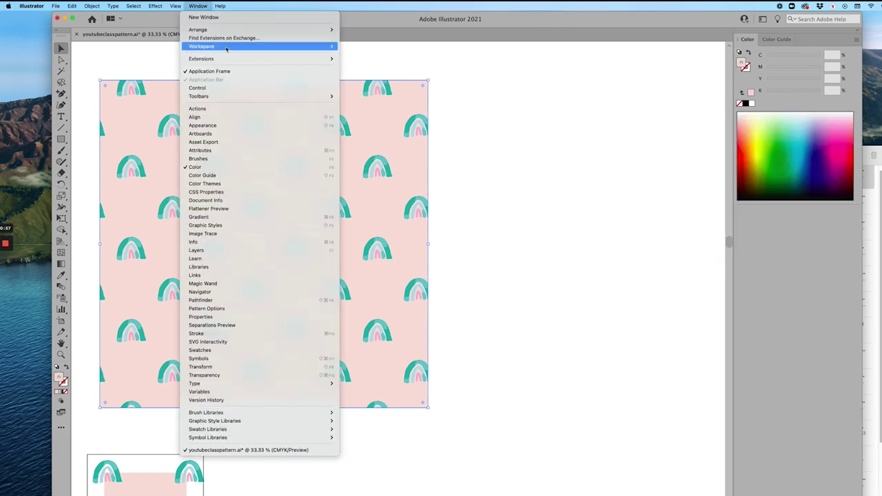
click(220, 142)
drag(786, 142, 484, 78)
click(601, 232)
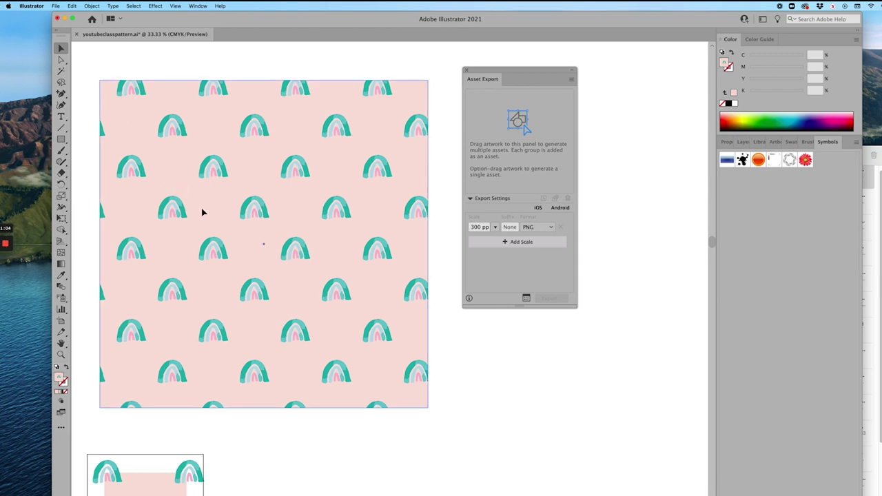
Add the large pattern-filled square as an export asset, keeping the 300 ppi scale and PNG format
drag(202, 211, 503, 133)
click(510, 124)
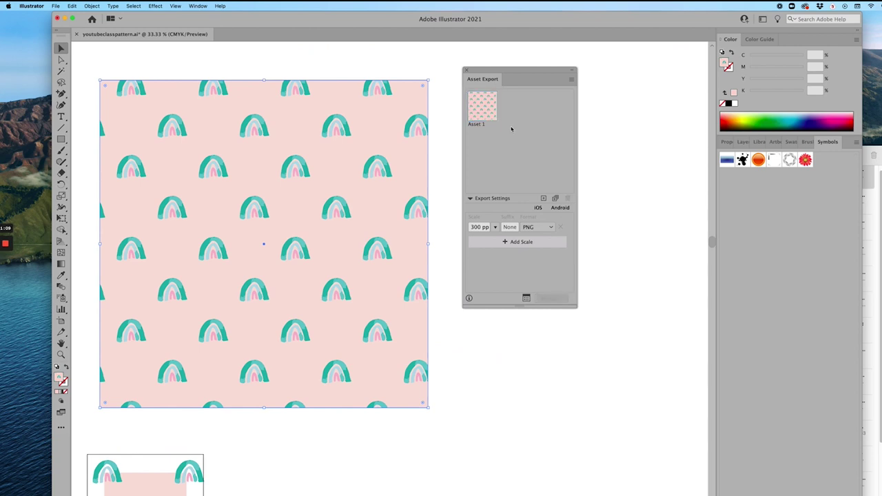
click(476, 229)
click(543, 227)
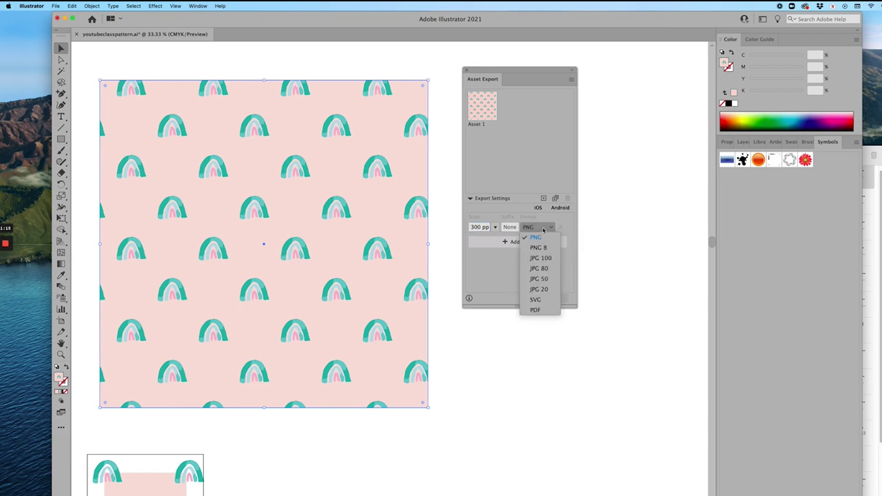
click(548, 229)
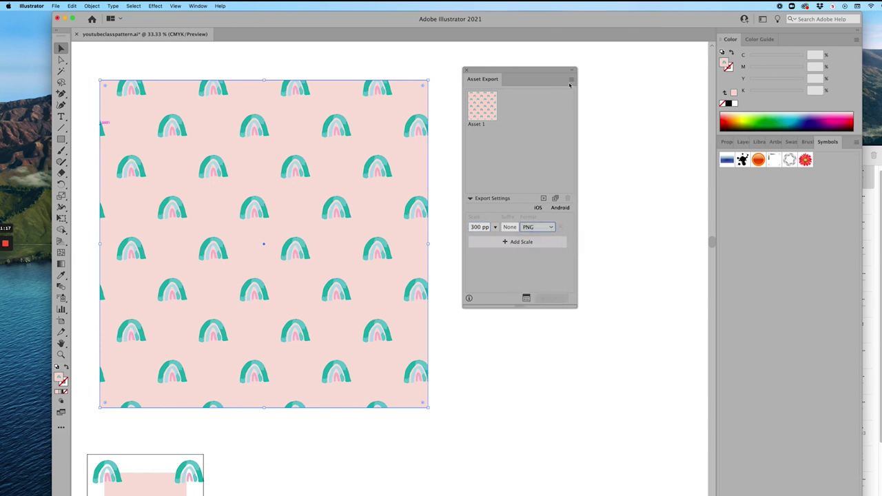
Save the PNG format settings with Art Optimized (Supersampling) anti-aliasing and a transparent background
click(571, 80)
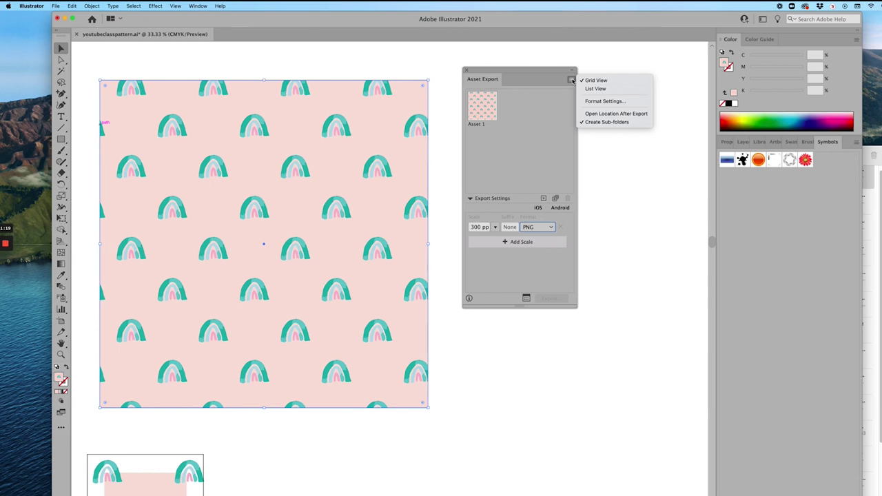
click(595, 103)
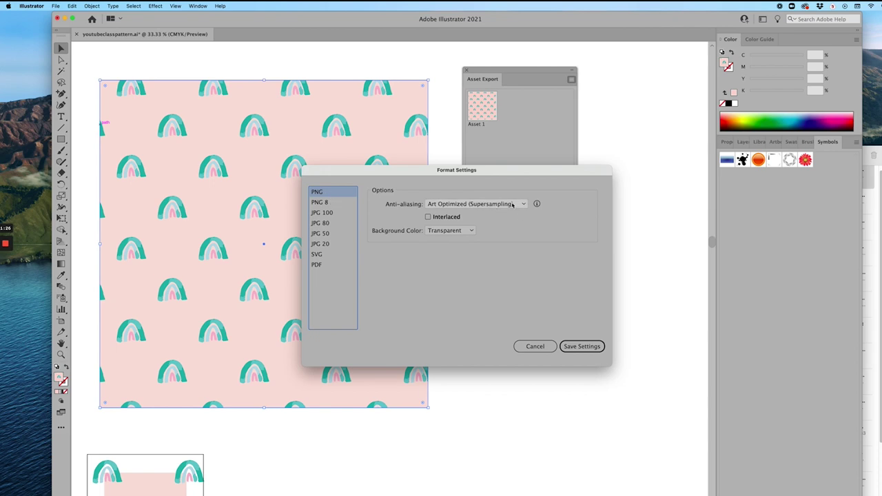
click(580, 347)
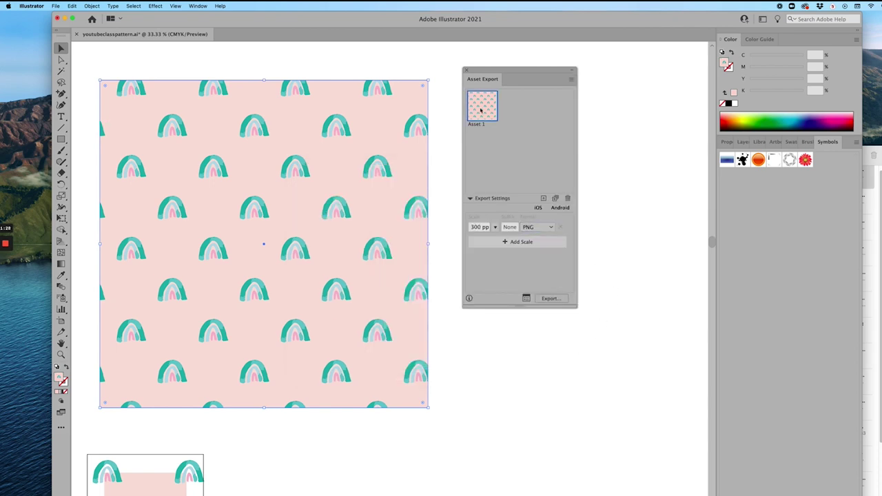
Export the pattern asset as a PNG to the Downloads folder
click(561, 299)
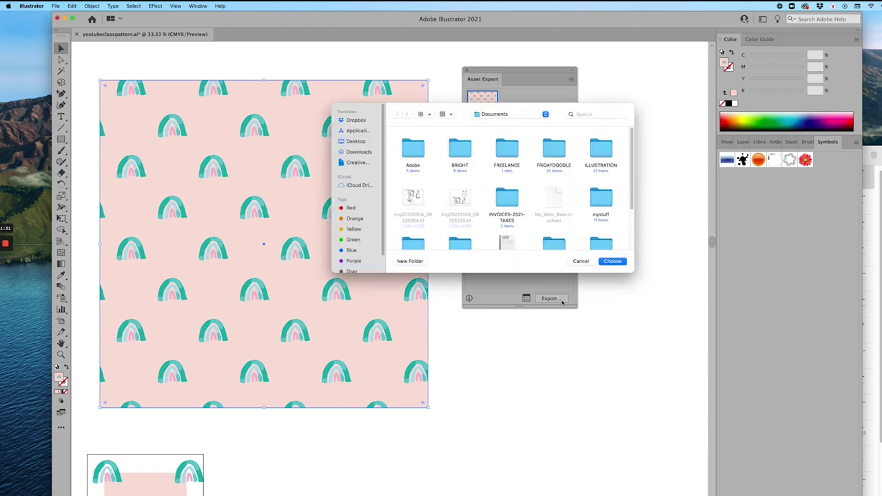
click(367, 153)
drag(455, 120, 482, 253)
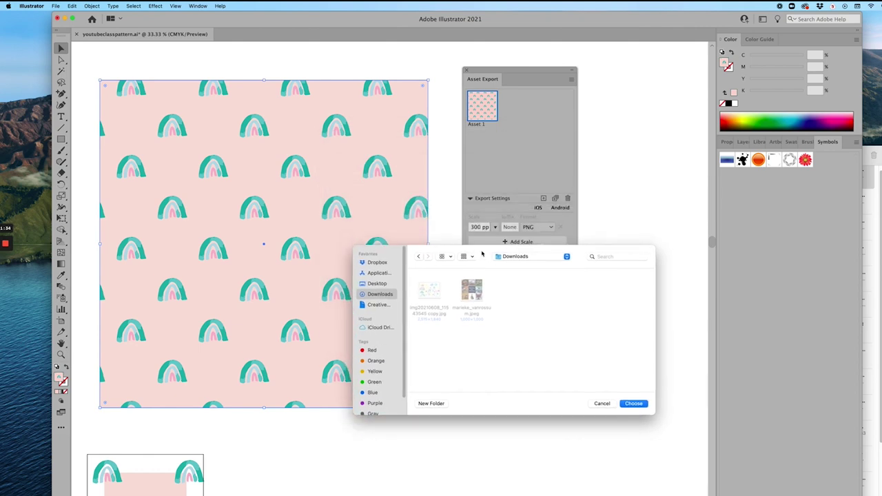
click(634, 404)
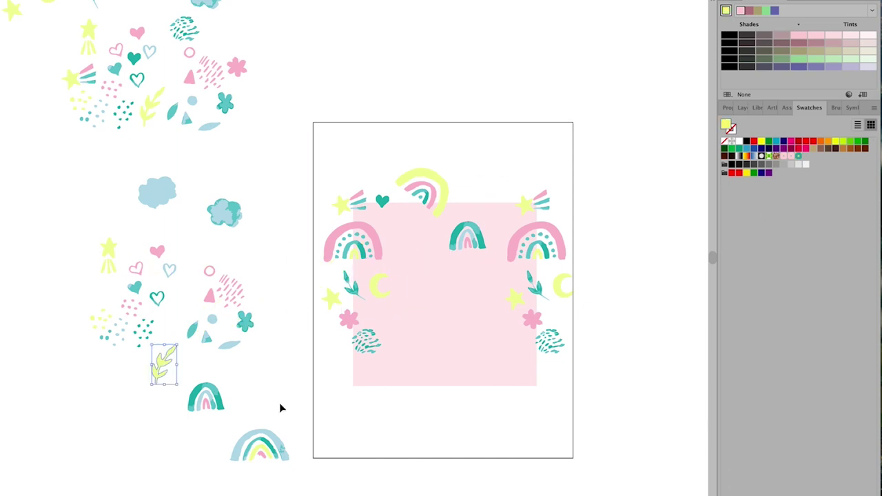
Add the pink triangle, yellow dots and blue cloud along the pink square's upper edge and copy that edge's motifs to the lower edge with Move
drag(243, 300, 499, 197)
drag(158, 192, 404, 217)
right_click(618, 222)
click(702, 328)
click(504, 319)
Place the pink dashes, teal leaf and teal flower inside the square, and copy the yellow dots from its left edge to its right edge
drag(229, 289, 428, 253)
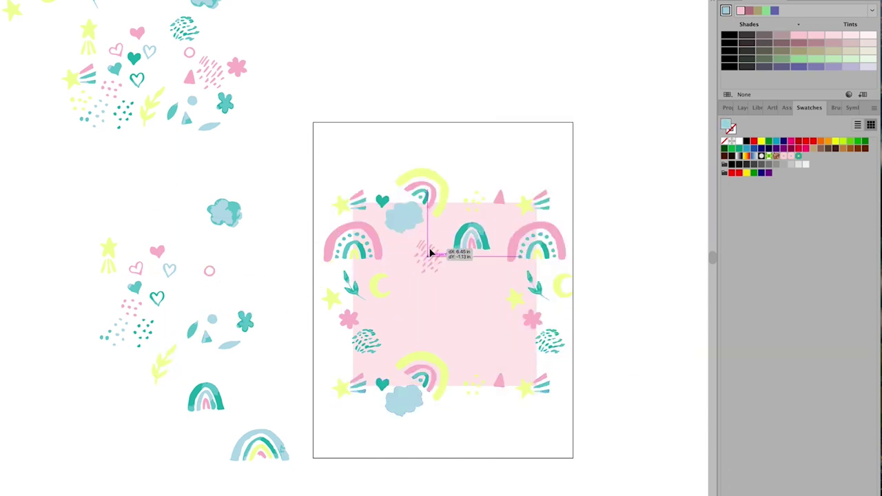
drag(236, 321, 500, 222)
drag(405, 259, 405, 258)
key(Return)
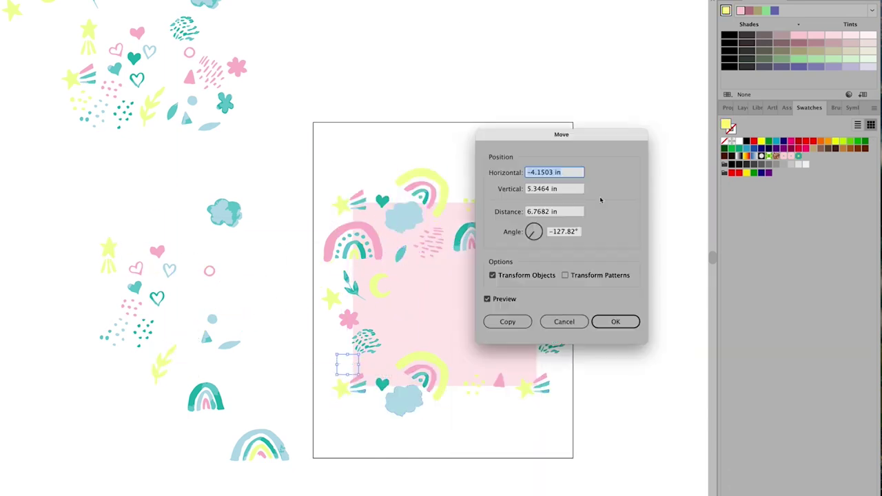
key(Escape)
Place the solid pink heart below the square's upper edge and copy it 6 in down with Move, keeping horizontal at 0 in
drag(157, 250, 453, 218)
key(Return)
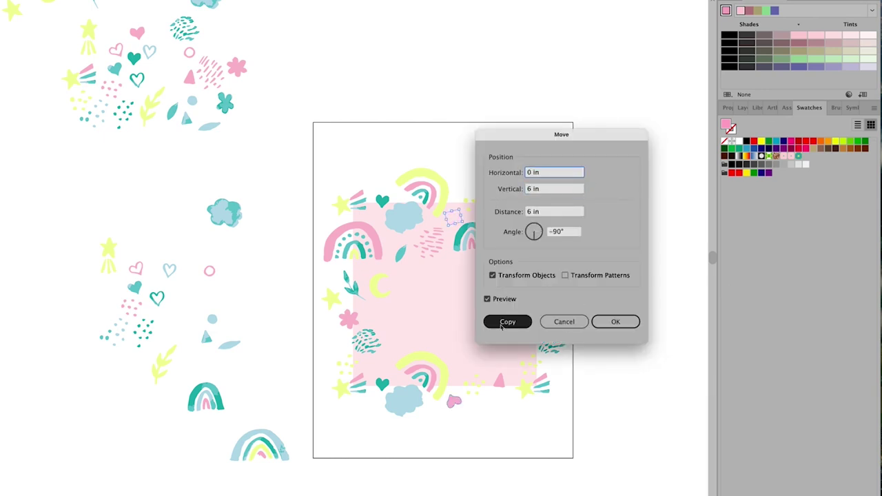
click(504, 319)
Fill the square's middle and right with the pink ring, rotated blue rainbow, pink and teal dots, blue circle and teal heart
drag(210, 271, 489, 274)
drag(253, 434, 456, 293)
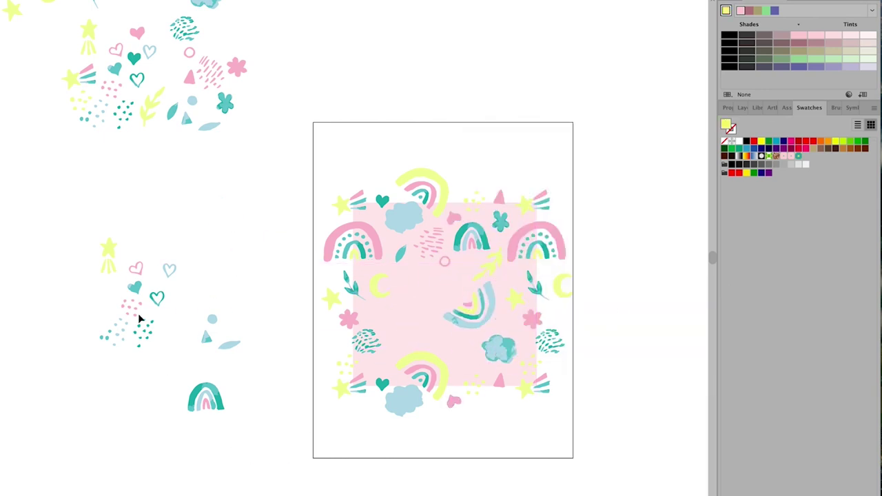
drag(142, 315, 514, 283)
drag(124, 334, 466, 353)
drag(213, 319, 424, 279)
drag(134, 288, 449, 275)
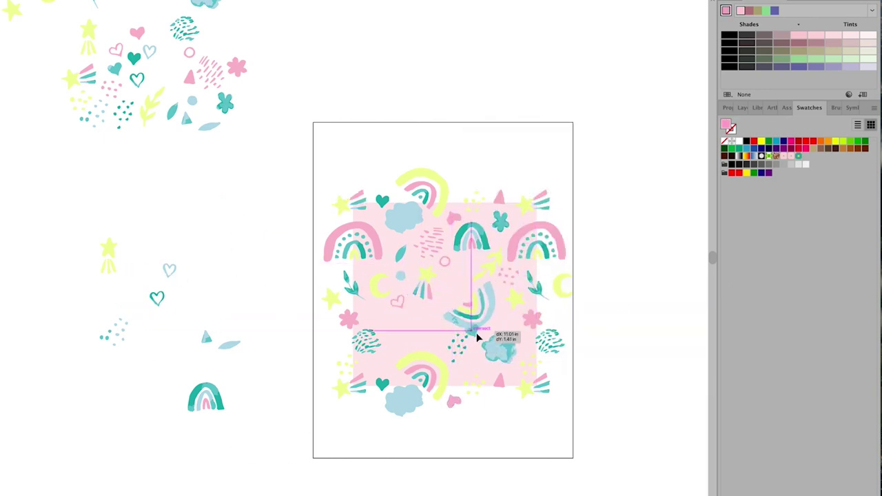
Add a rotated green rainbow, the pink and teal outlined hearts and a copy of the yellow moon to the square's lower half
drag(205, 396, 430, 311)
drag(135, 268, 404, 300)
drag(157, 298, 506, 315)
drag(378, 280, 438, 338)
drag(170, 268, 262, 260)
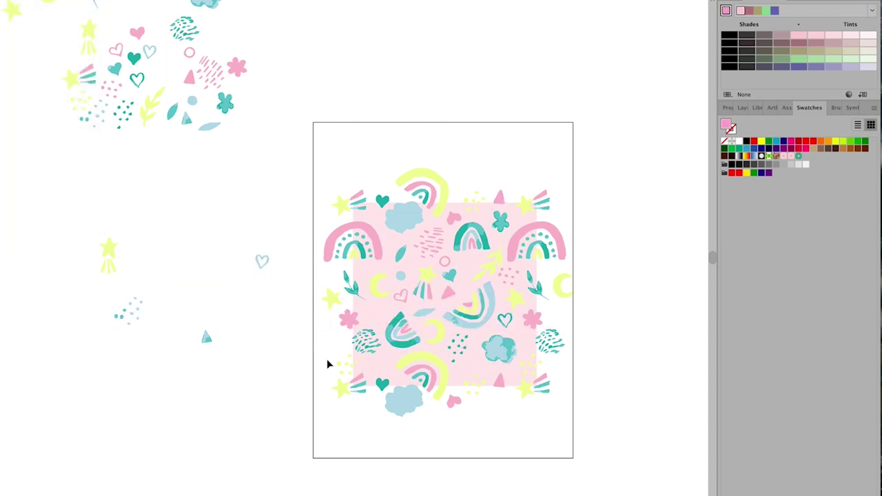
Fill gaps in the square with a rotated copy of the teal leaf sprig, the blue outlined heart, the small triangle and a few teal dots
drag(267, 359, 463, 273)
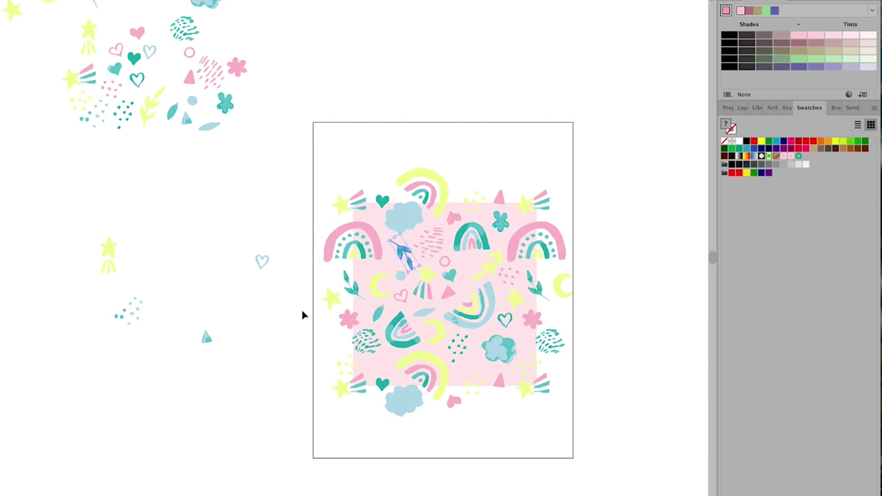
drag(262, 261, 467, 263)
drag(111, 258, 205, 248)
drag(123, 320, 123, 320)
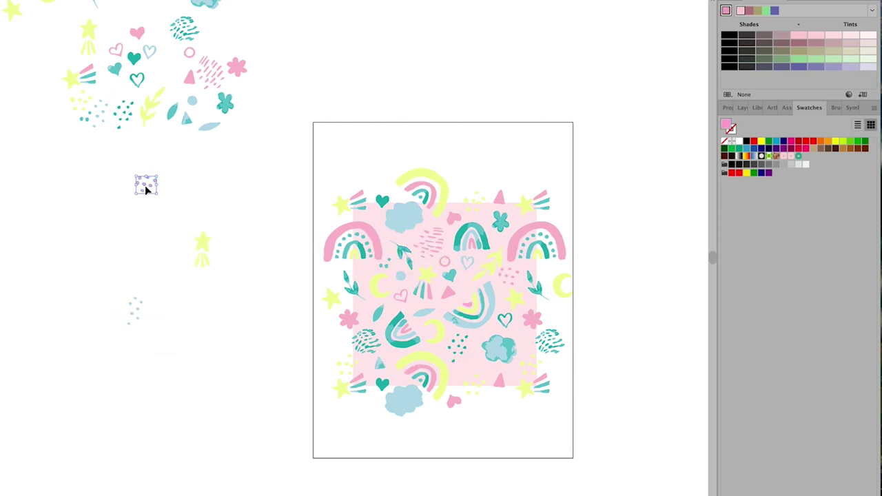
Duplicate the pink outlined heart and the pink ring into remaining gaps, and add a teal ring near the square's lower edge
drag(146, 190, 403, 304)
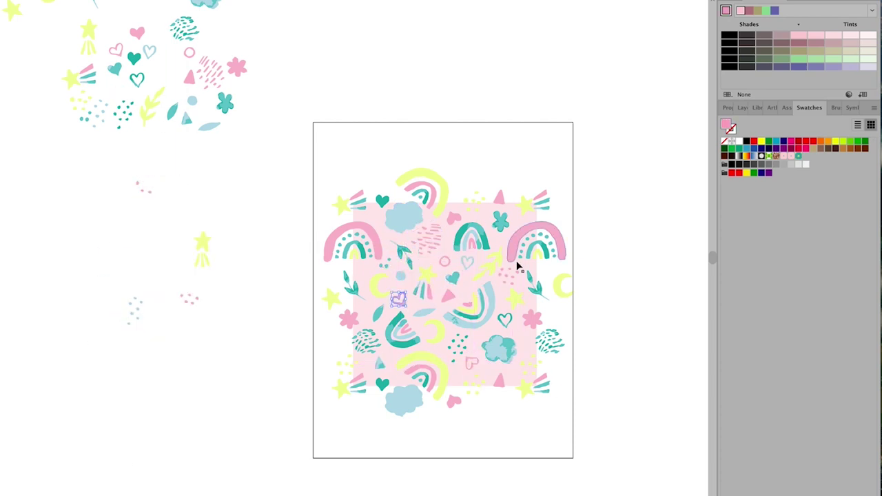
drag(472, 363, 476, 360)
drag(452, 278, 362, 270)
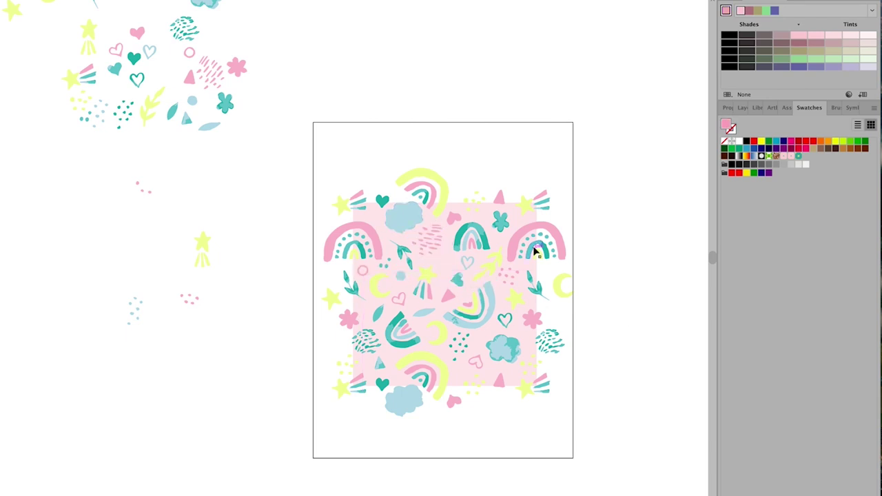
click(446, 259)
click(458, 371)
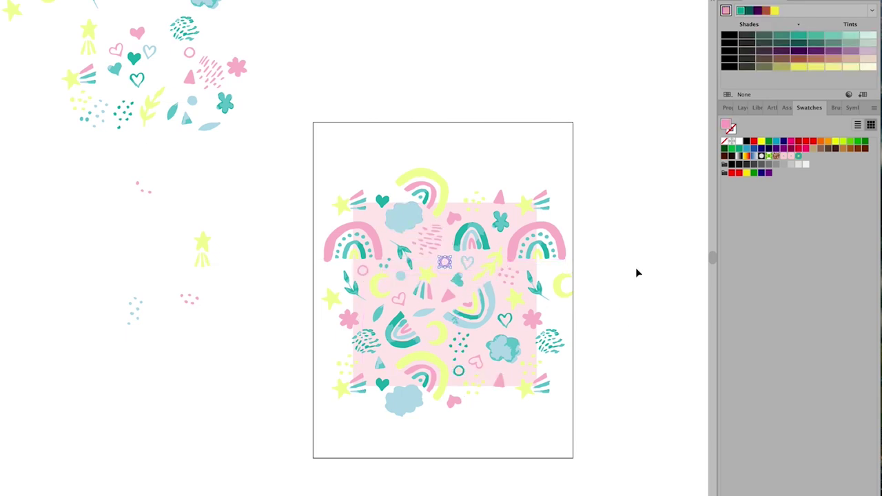